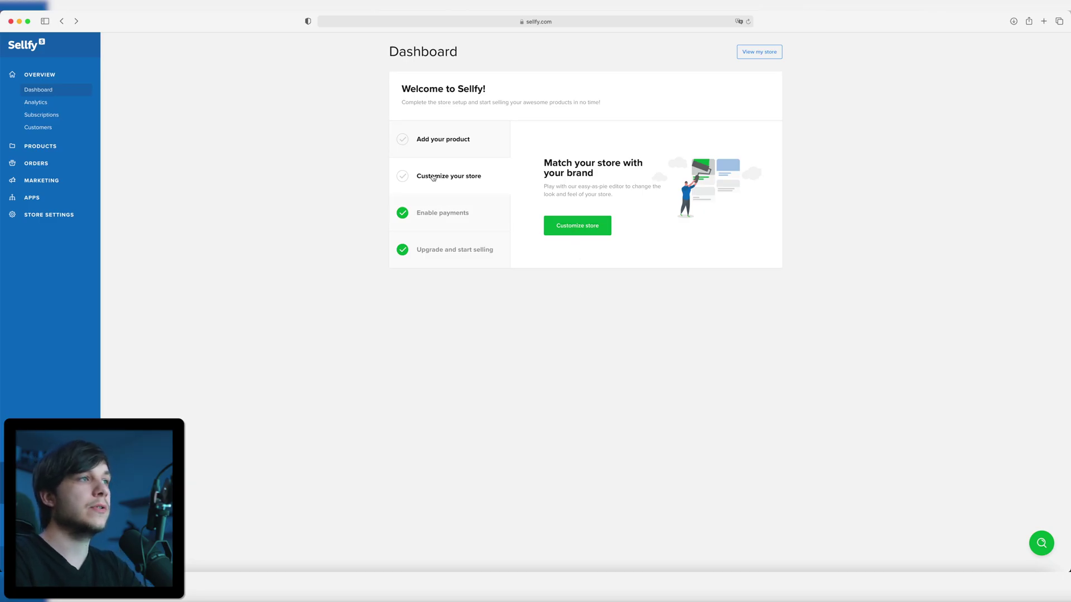
# Step: From the Dashboard's setup checklist, choose Customize your store and launch the store editor
pyautogui.click(474, 225)
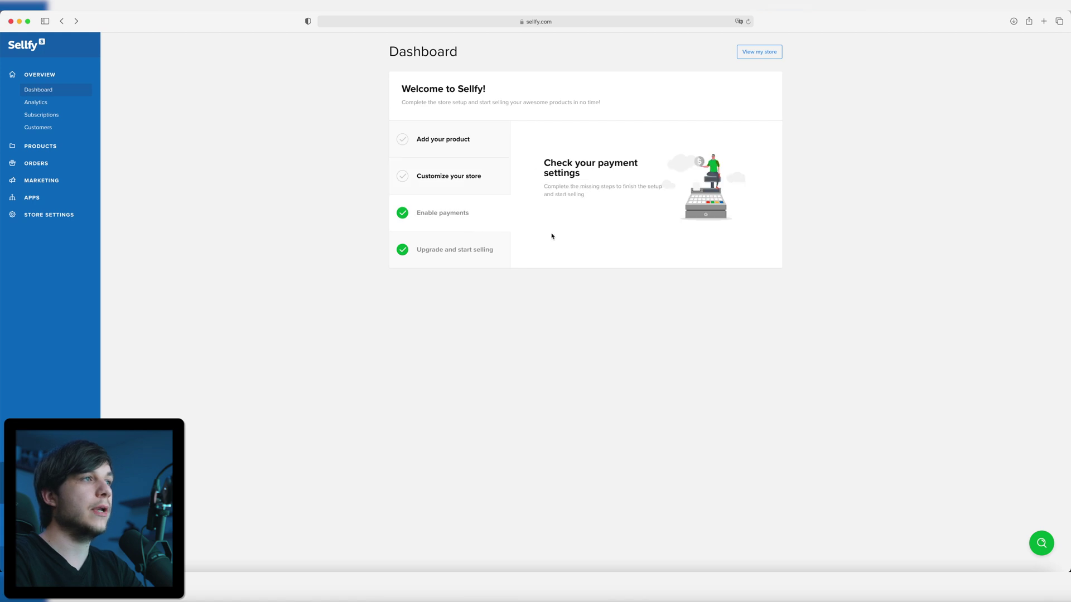
pyautogui.click(497, 249)
pyautogui.click(473, 138)
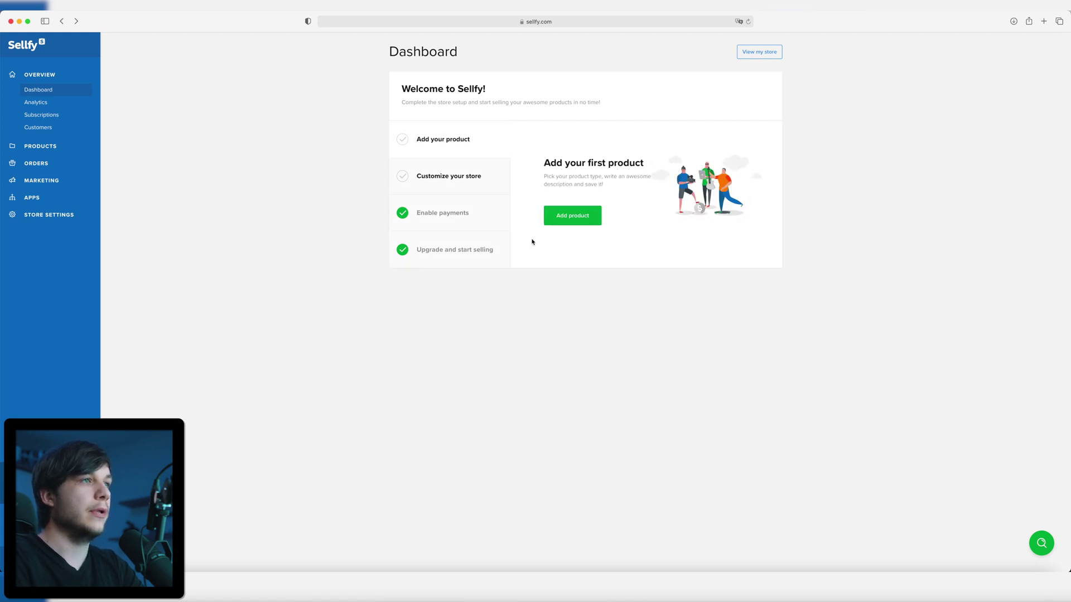
pyautogui.click(468, 183)
pyautogui.click(608, 232)
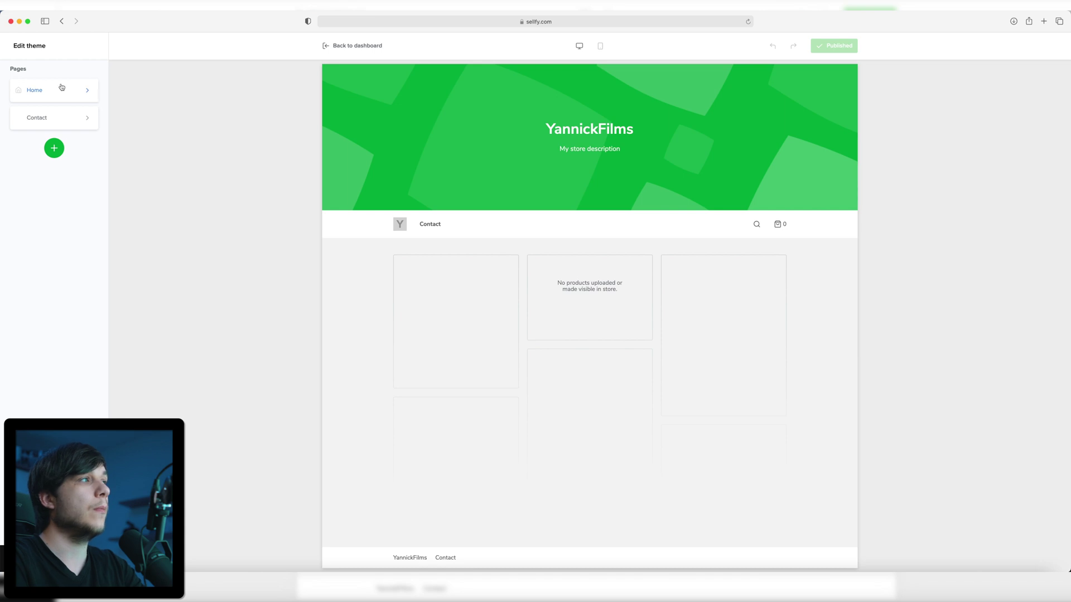
# Step: Set the Home hero block to medium height and make its background colour red (#ff2600)
pyautogui.click(60, 94)
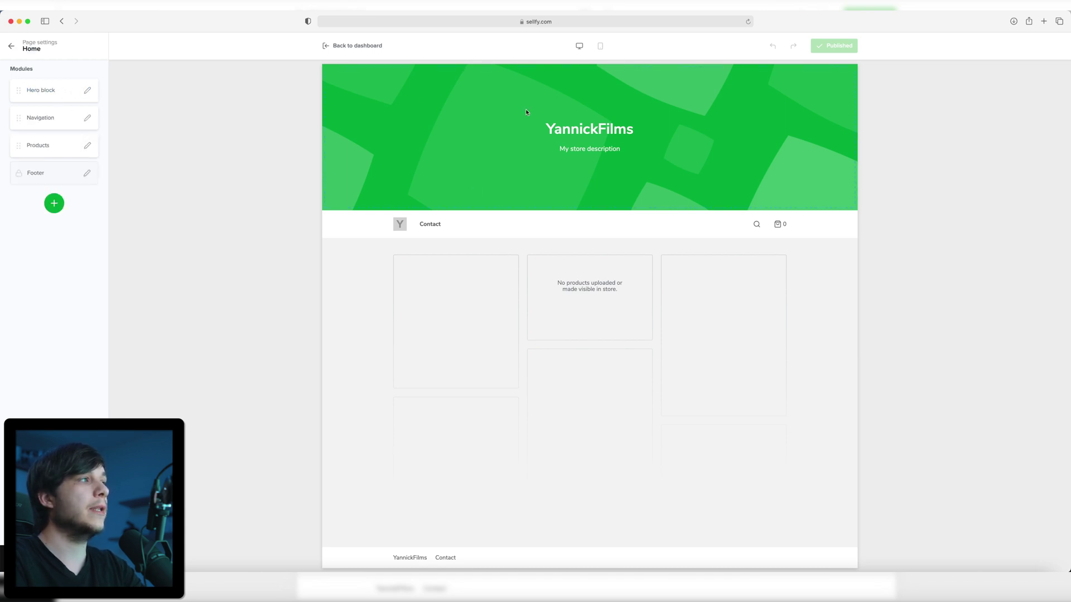
pyautogui.click(87, 91)
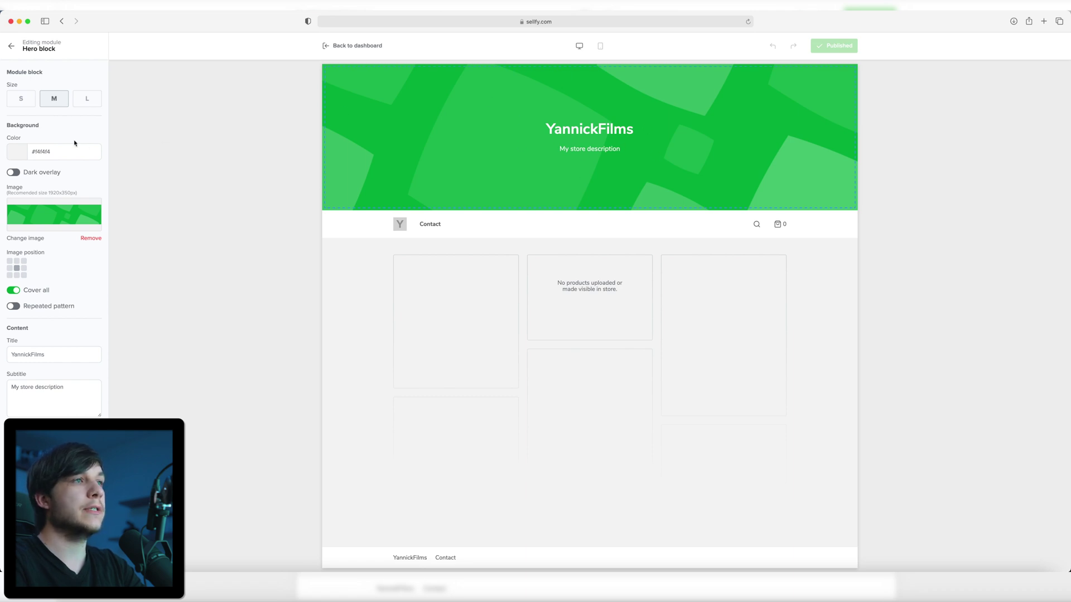
pyautogui.click(25, 104)
pyautogui.click(54, 101)
pyautogui.click(87, 101)
pyautogui.click(68, 105)
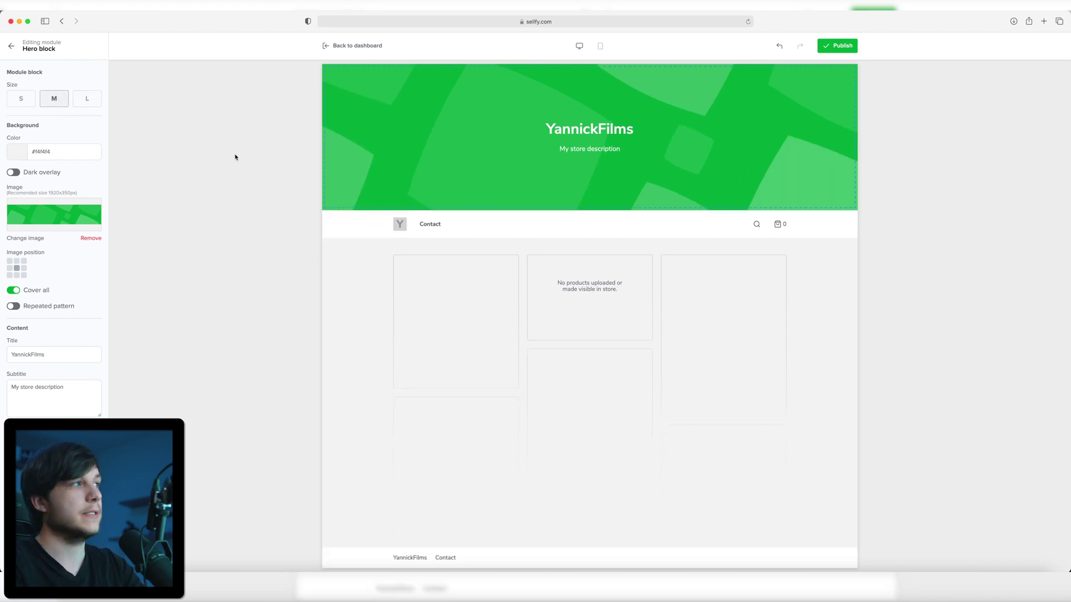
pyautogui.click(17, 151)
pyautogui.click(11, 172)
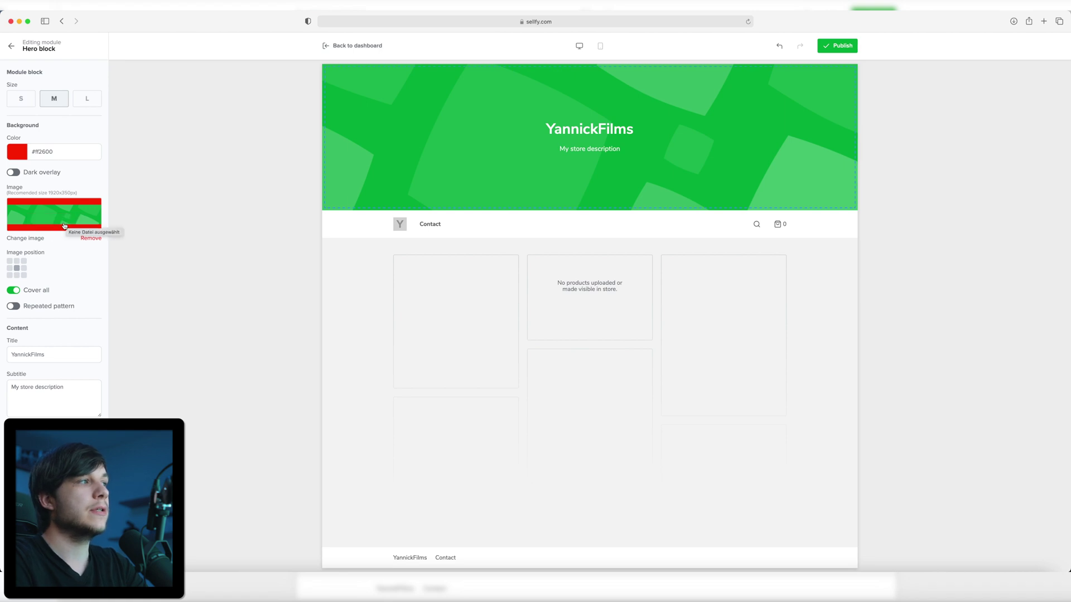
# Step: Remove the green hero background image and set the hero colour to white (#ffffff)
pyautogui.click(90, 239)
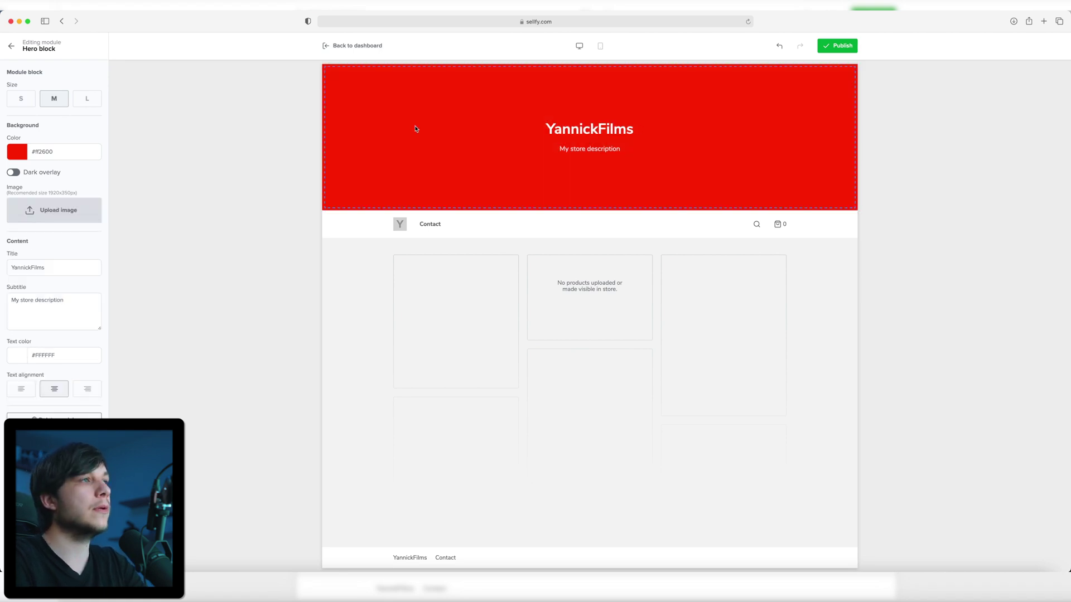
pyautogui.click(23, 161)
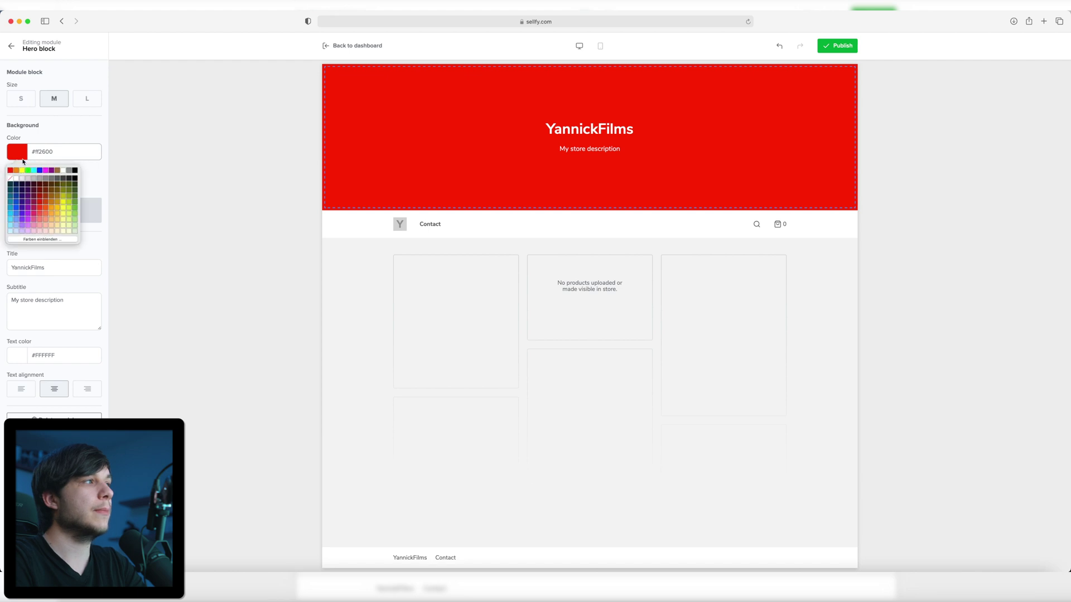
pyautogui.click(64, 170)
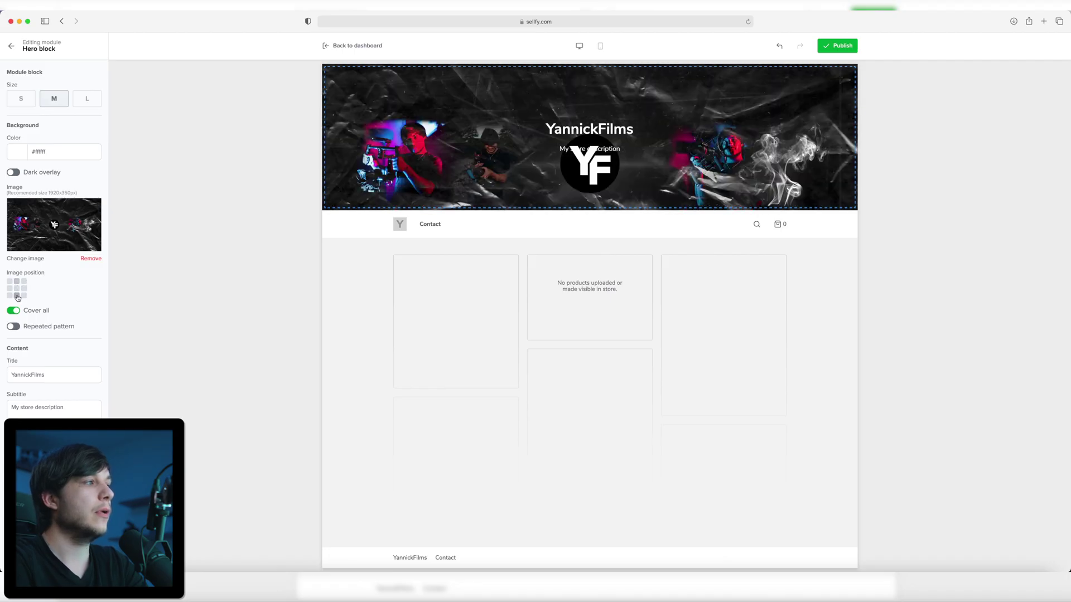
# Step: Centre the banner image, keeping Cover all on and Repeated pattern off
pyautogui.click(16, 289)
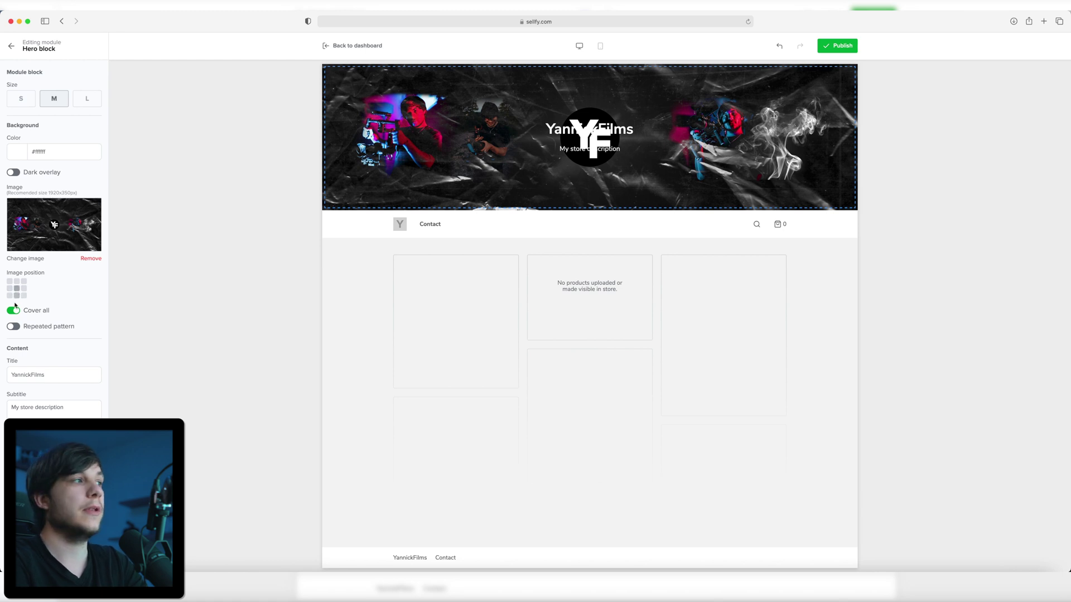
pyautogui.click(13, 310)
pyautogui.click(12, 311)
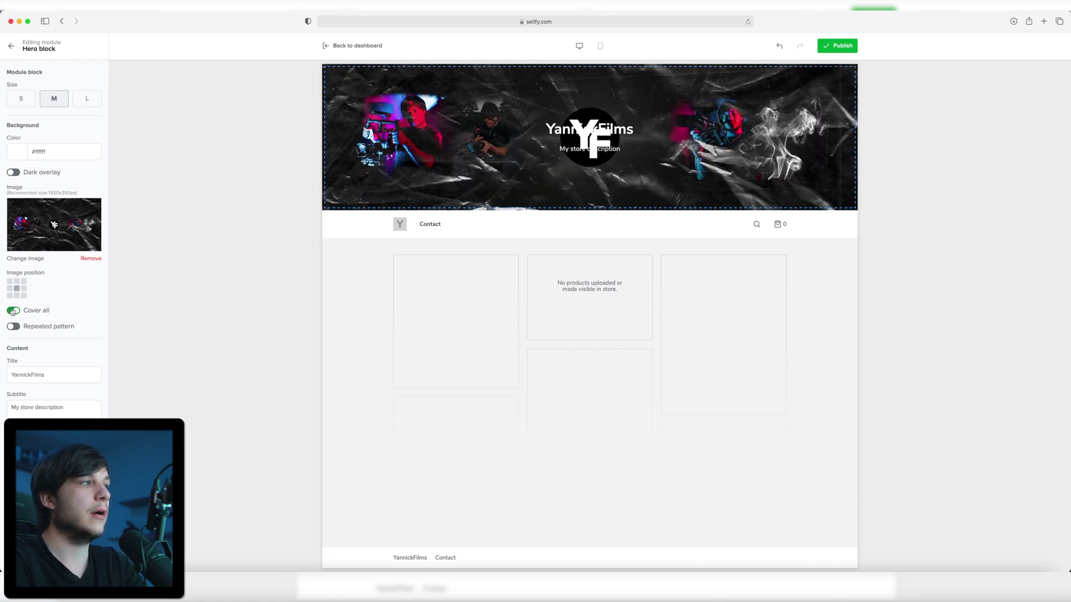
pyautogui.click(13, 326)
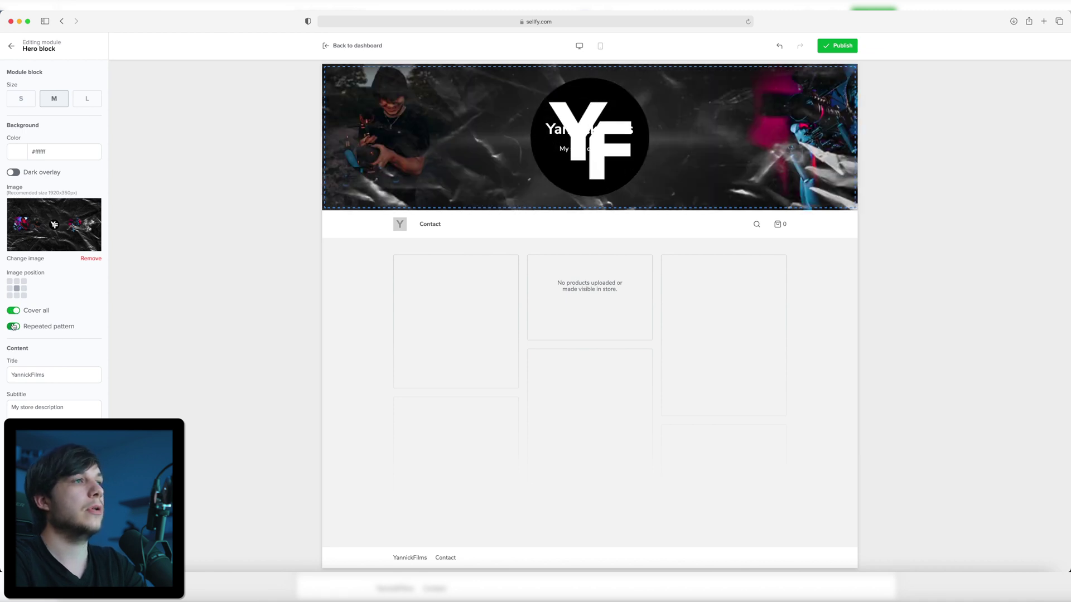
pyautogui.click(13, 327)
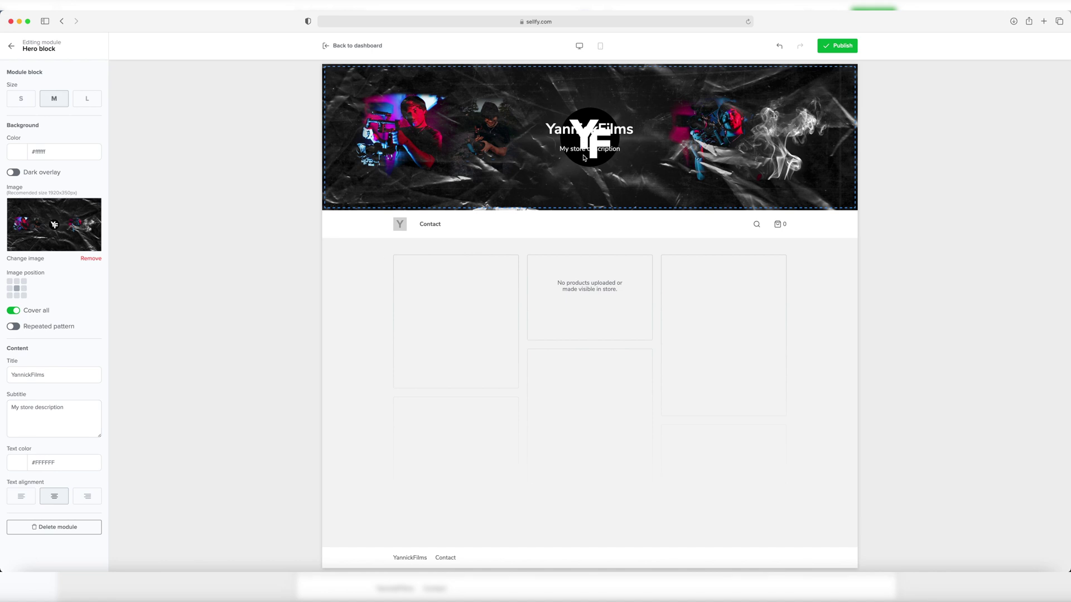
# Step: Delete the hero's YannickFilms title and its subtitle text
pyautogui.click(56, 375)
pyautogui.doubleClick(56, 375)
pyautogui.press('BackSpace')
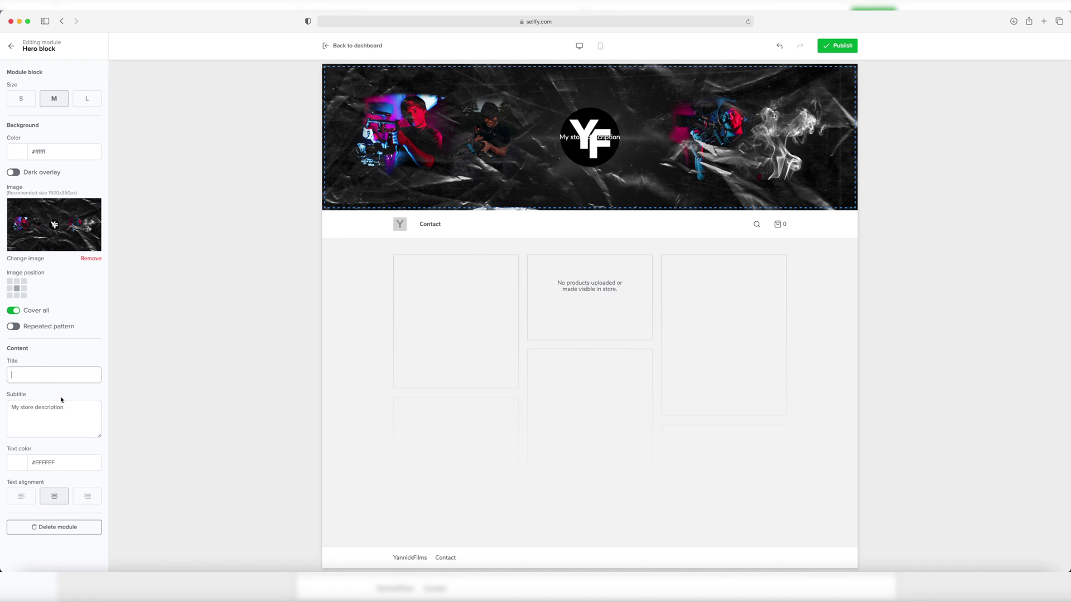
pyautogui.press('Tab')
pyautogui.press('BackSpace')
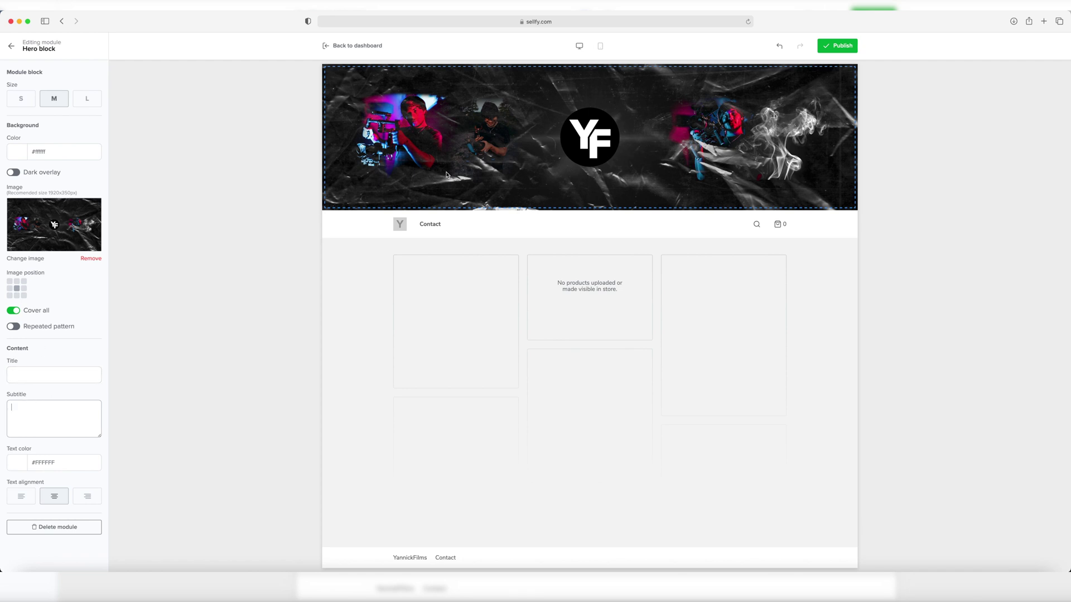
# Step: Try a 'Test' title with different alignments and white text, then delete it again
pyautogui.hotkey('shift', 'Tab')
pyautogui.write('Test')
pyautogui.click(25, 496)
pyautogui.click(86, 496)
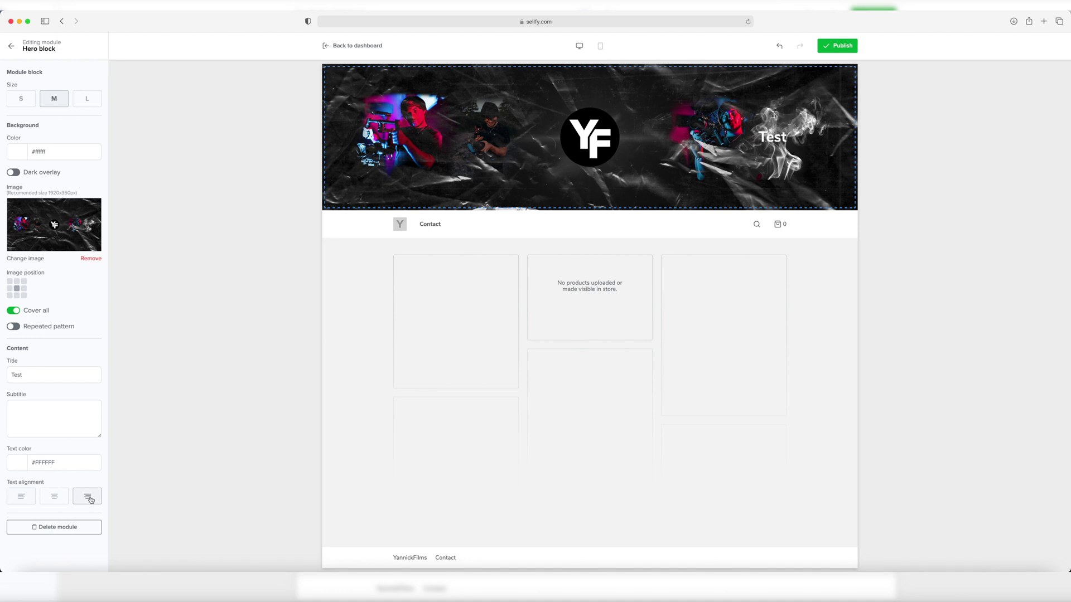
pyautogui.click(56, 496)
pyautogui.click(17, 463)
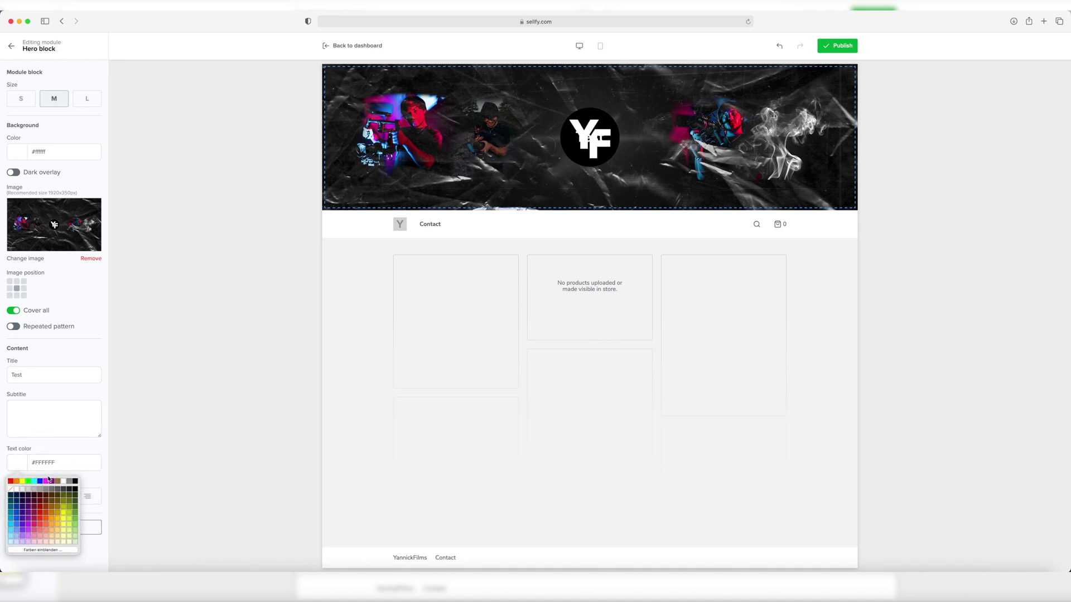
pyautogui.click(38, 370)
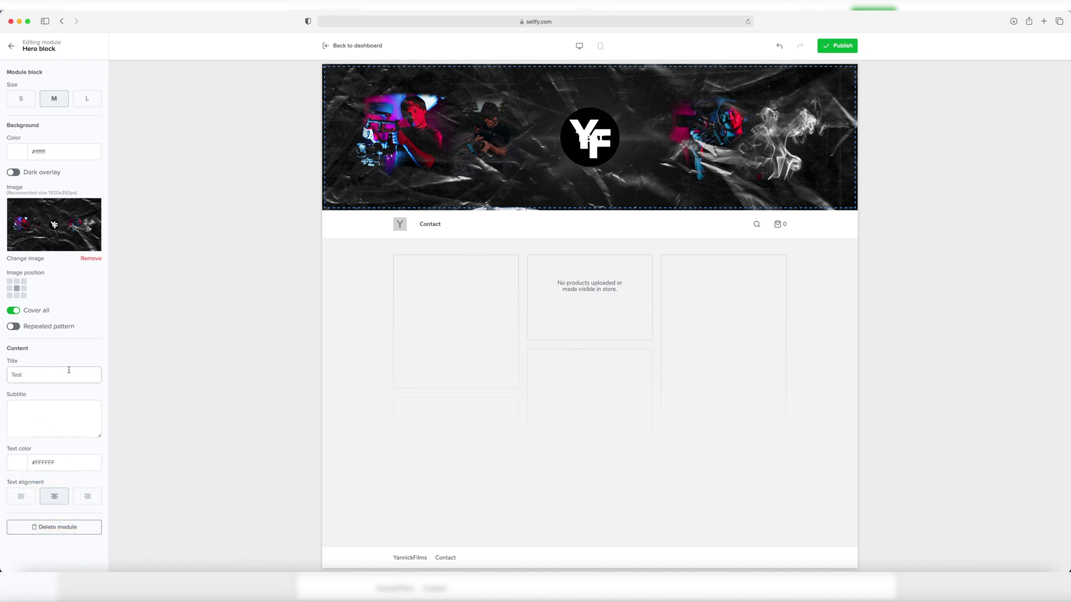
pyautogui.doubleClick(38, 373)
pyautogui.press('BackSpace')
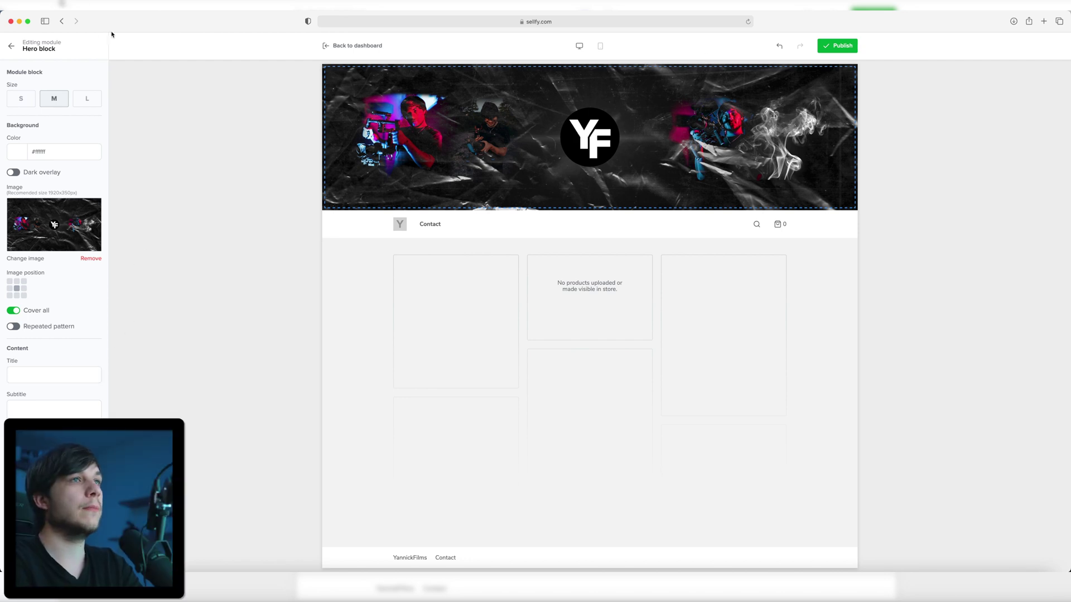
# Step: Keep the navigation bar at medium height and swap the placeholder Y logo for the YF logo
pyautogui.click(11, 45)
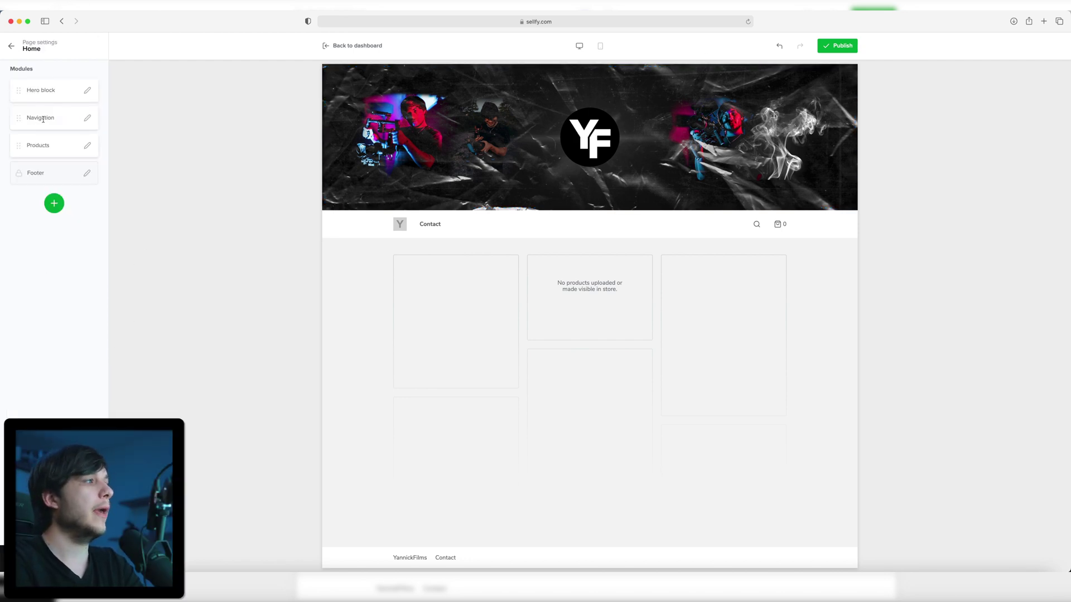
pyautogui.click(85, 119)
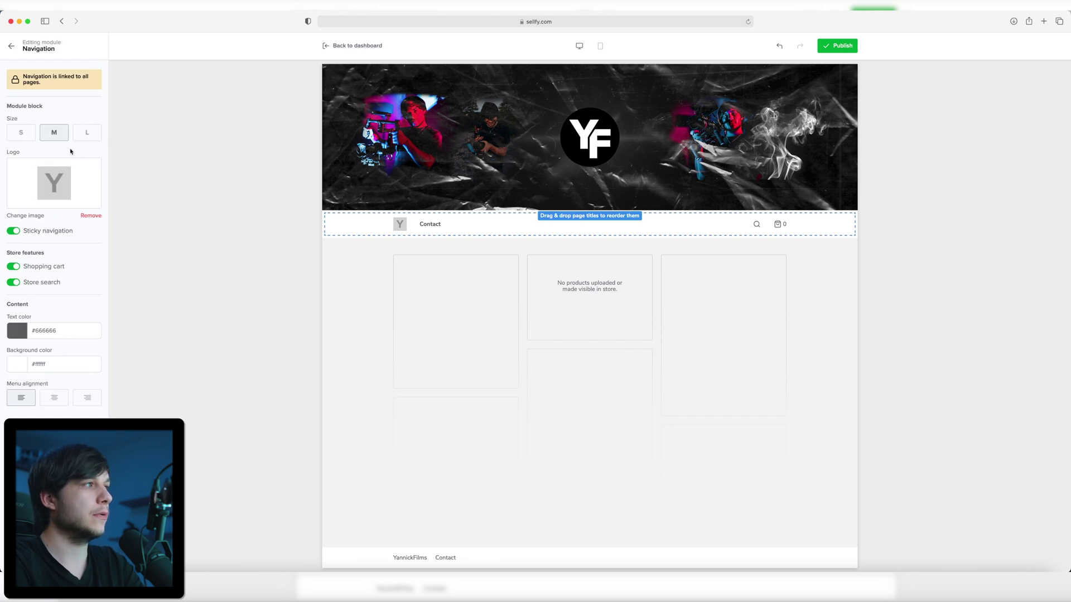
pyautogui.click(21, 132)
pyautogui.click(55, 133)
pyautogui.click(85, 134)
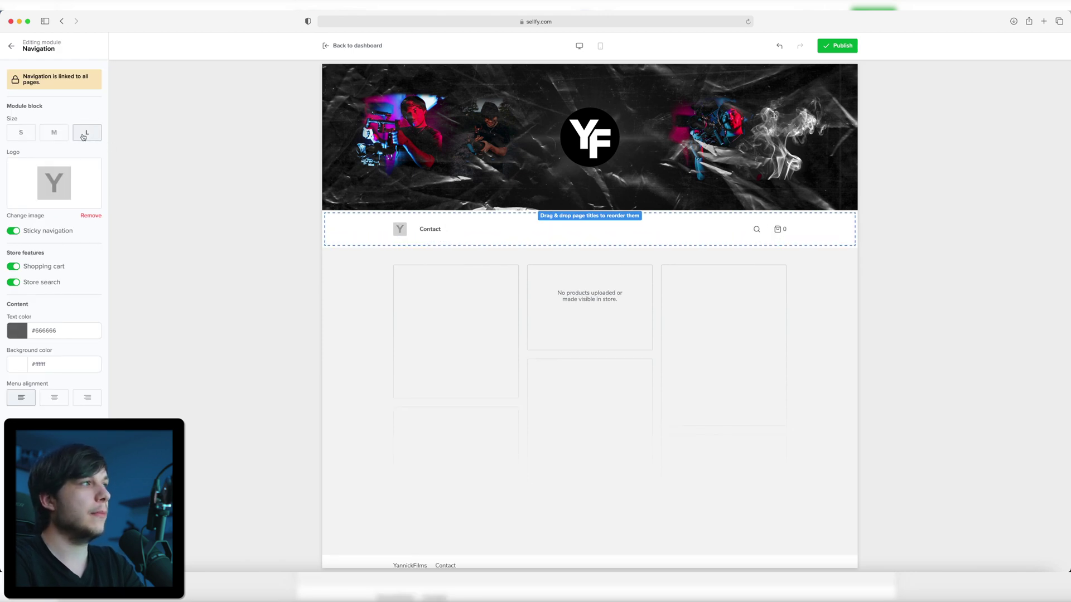
pyautogui.click(29, 136)
pyautogui.click(61, 136)
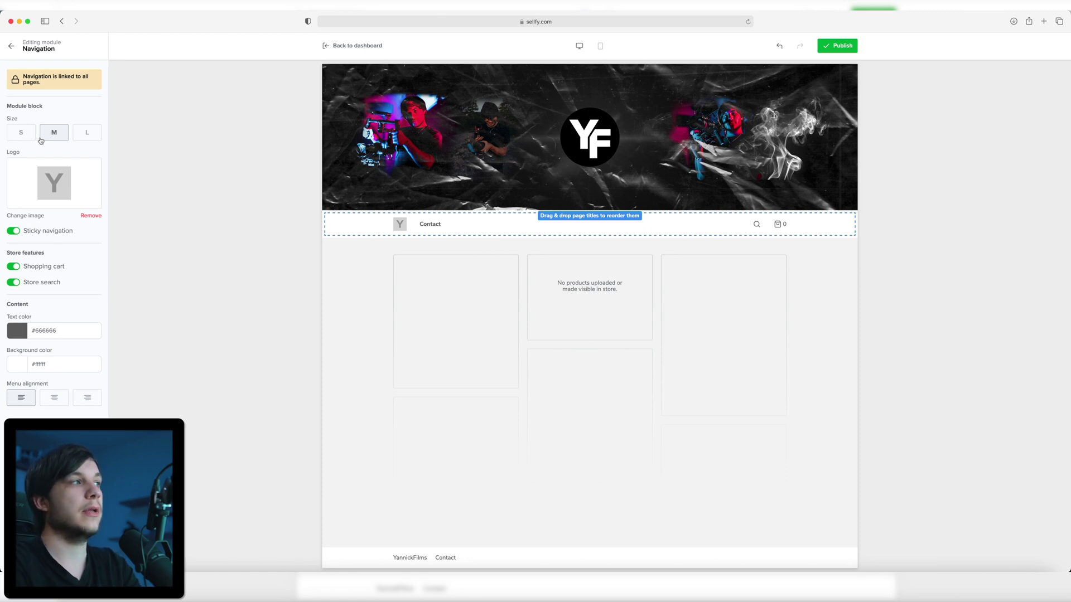
pyautogui.click(91, 216)
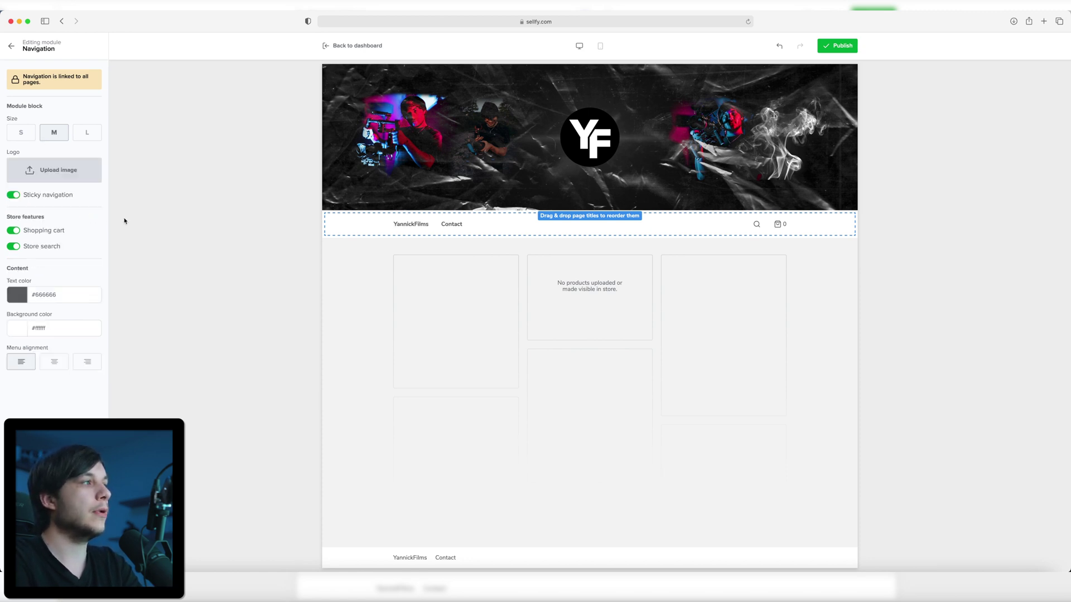
pyautogui.press('super+z')
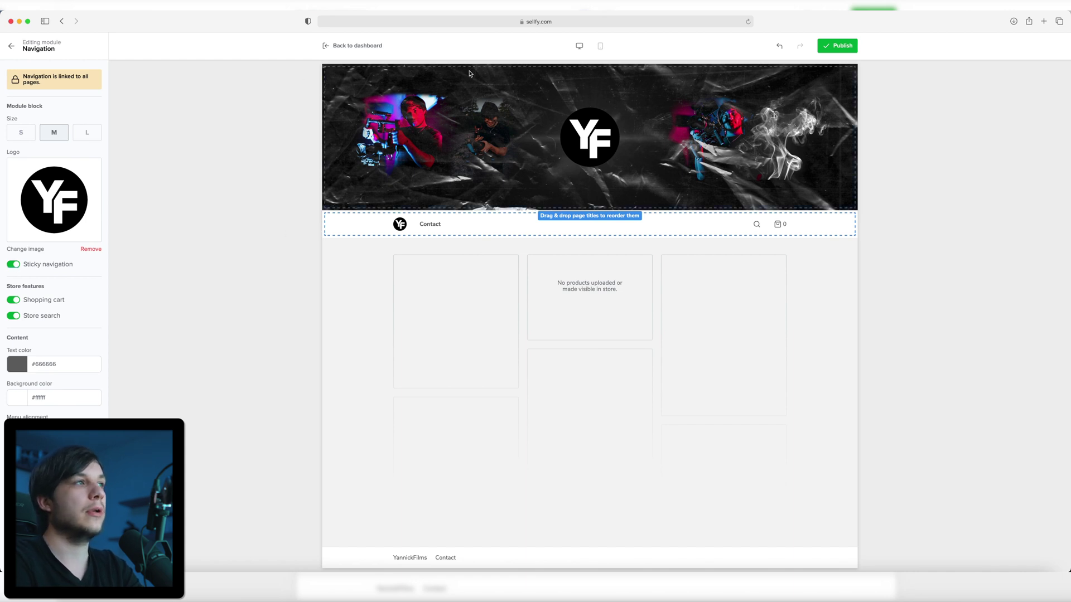
# Step: Toggle the navigation's shopping cart and store search off and back on
pyautogui.click(13, 301)
pyautogui.click(13, 301)
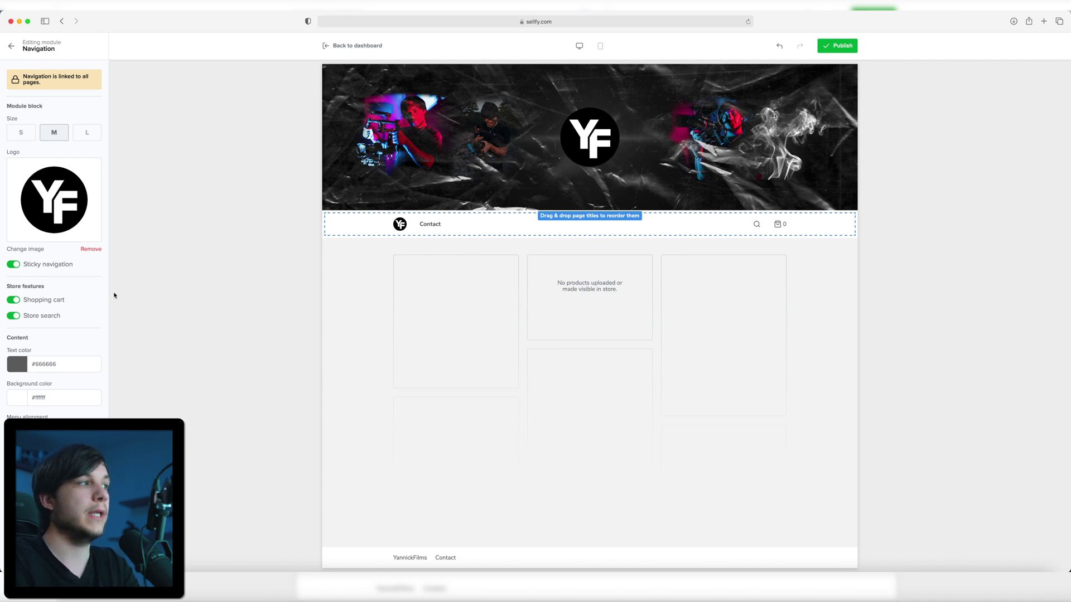
pyautogui.click(13, 316)
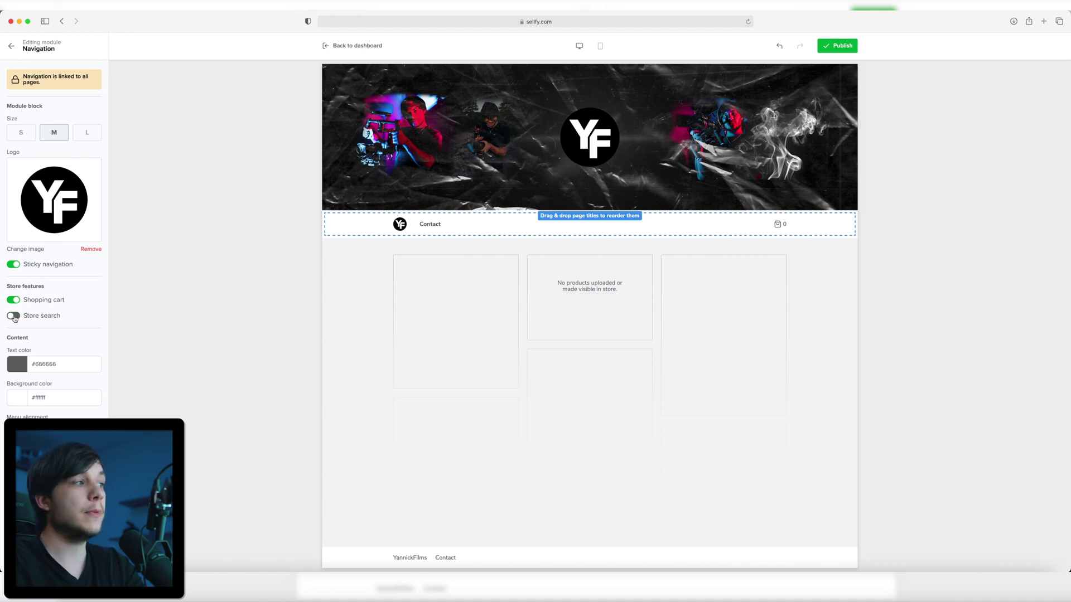
pyautogui.click(13, 316)
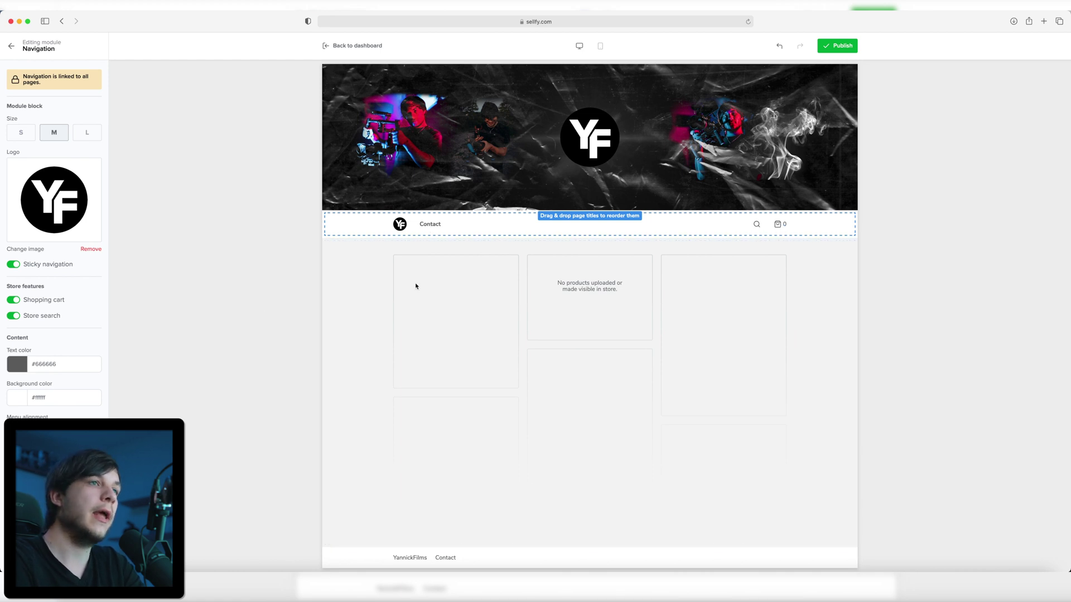
# Step: Try #34765 as the navigation text colour, then restore it to #666666
pyautogui.moveTo(57, 366); pyautogui.dragTo(32, 365)
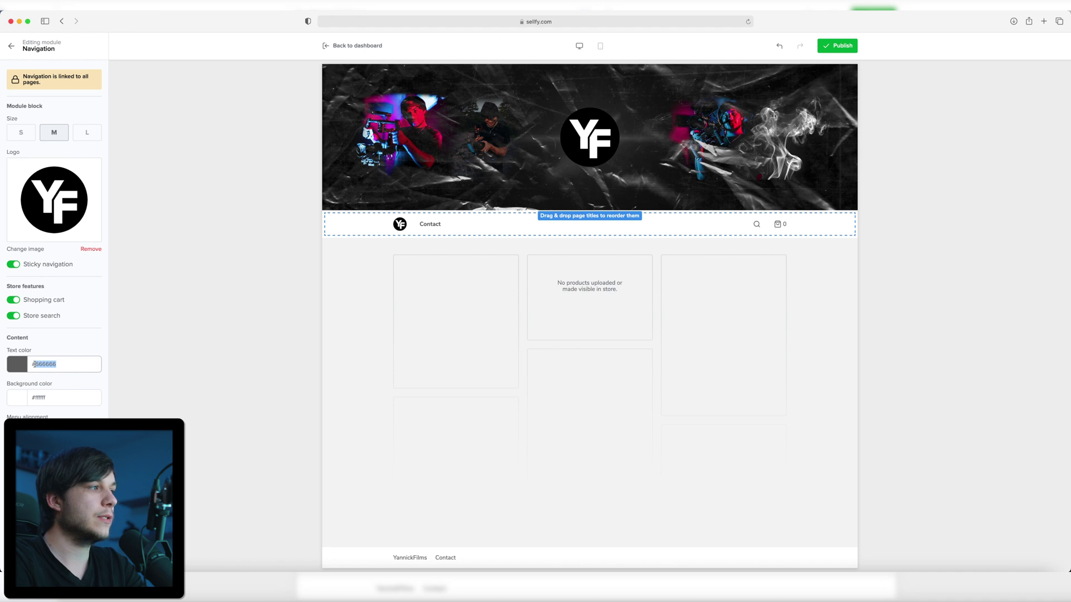
pyautogui.write('#34765')
pyautogui.click(158, 370)
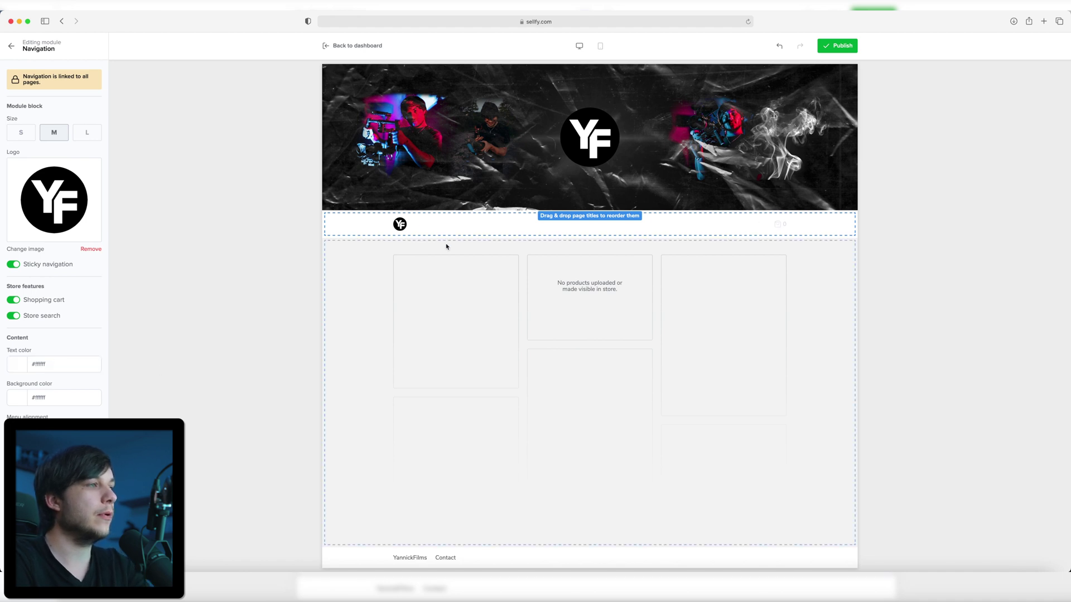
pyautogui.click(66, 362)
pyautogui.press('BackSpace')
pyautogui.press('BackSpace')
pyautogui.press('BackSpace')
pyautogui.press('BackSpace')
pyautogui.press('BackSpace')
pyautogui.press('BackSpace')
pyautogui.write('666666')
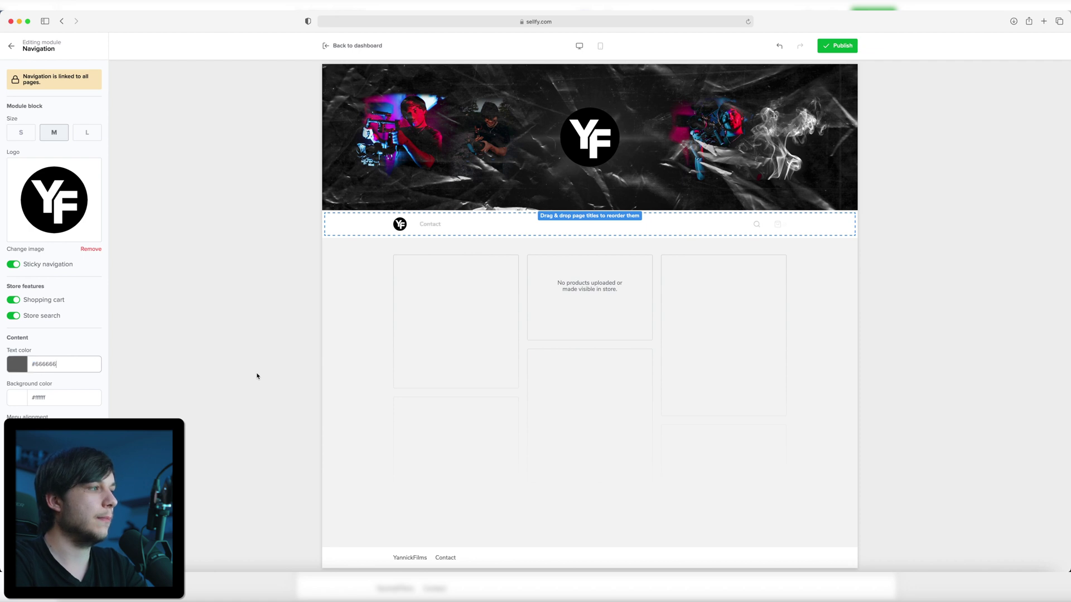
# Step: Try a red navigation background, then set it back to white
pyautogui.click(33, 398)
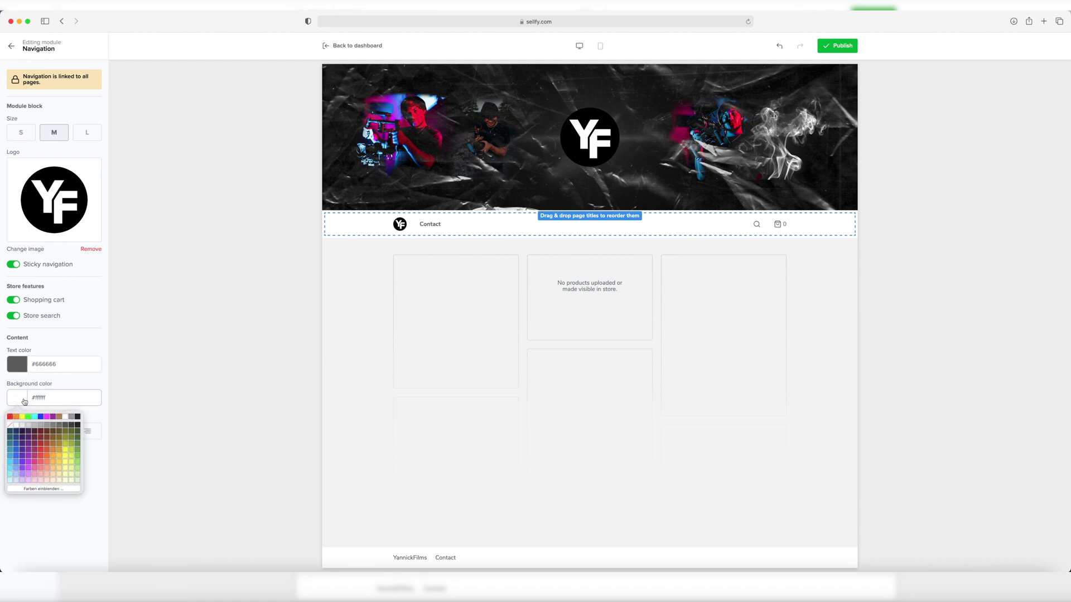
pyautogui.click(41, 448)
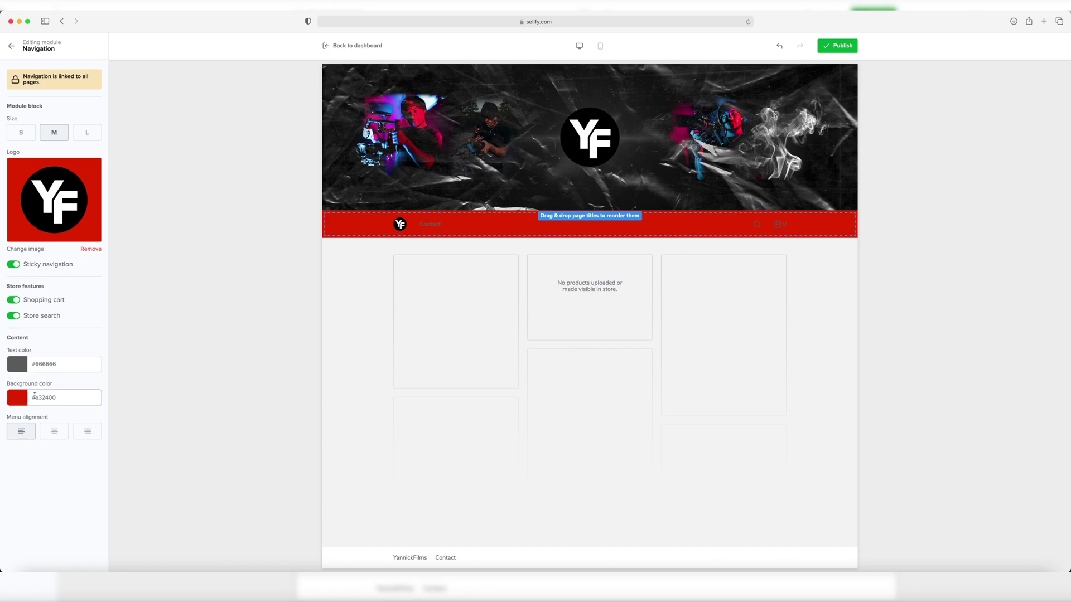
pyautogui.click(13, 403)
pyautogui.click(15, 427)
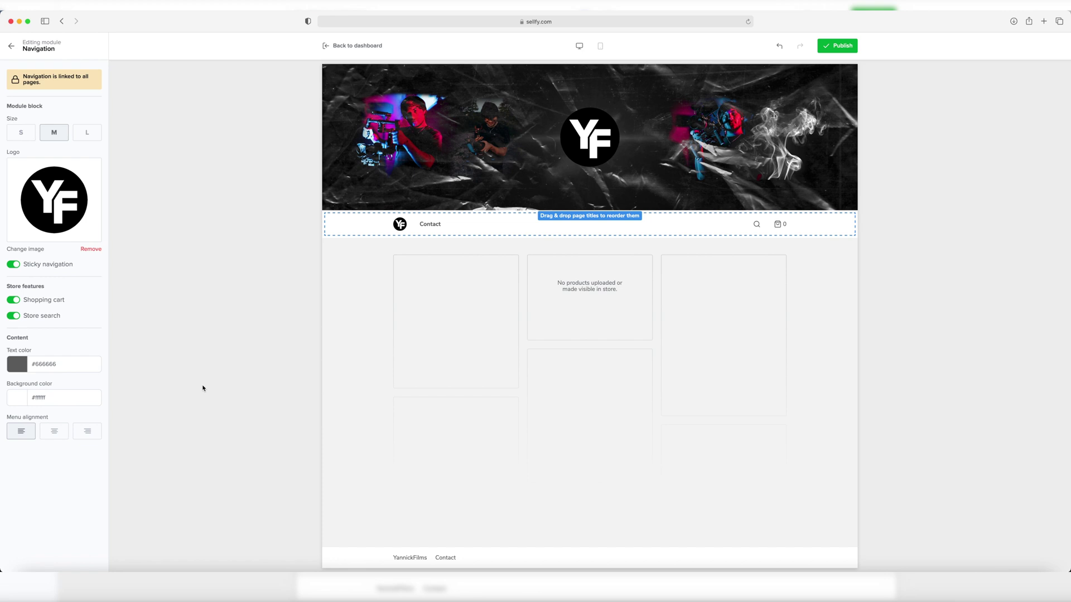
# Step: Try centred and right menu alignment, then keep the menu left-aligned
pyautogui.click(56, 429)
pyautogui.click(86, 432)
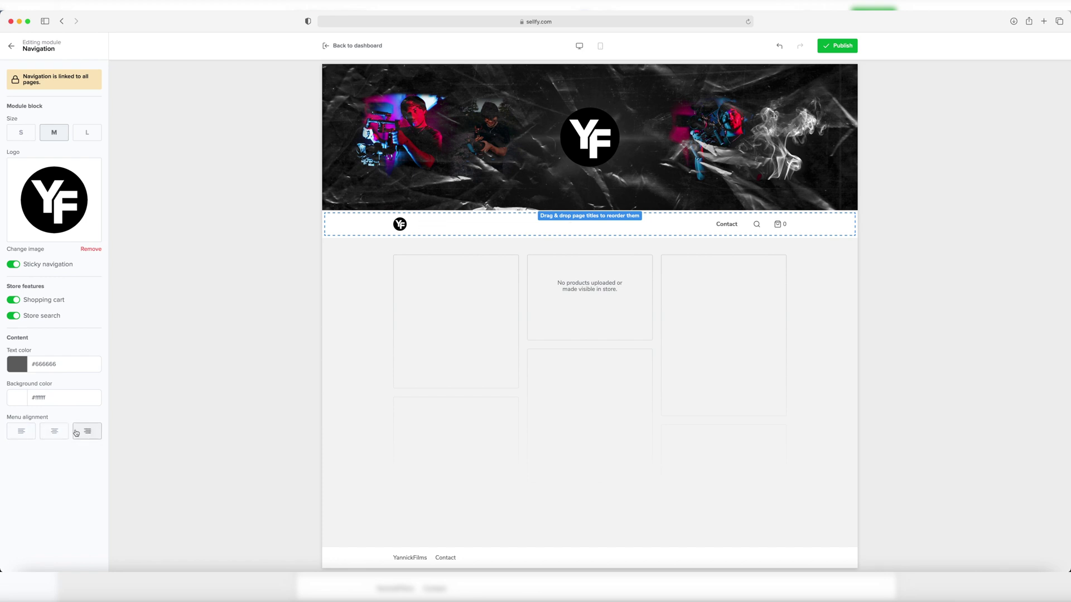
pyautogui.click(29, 434)
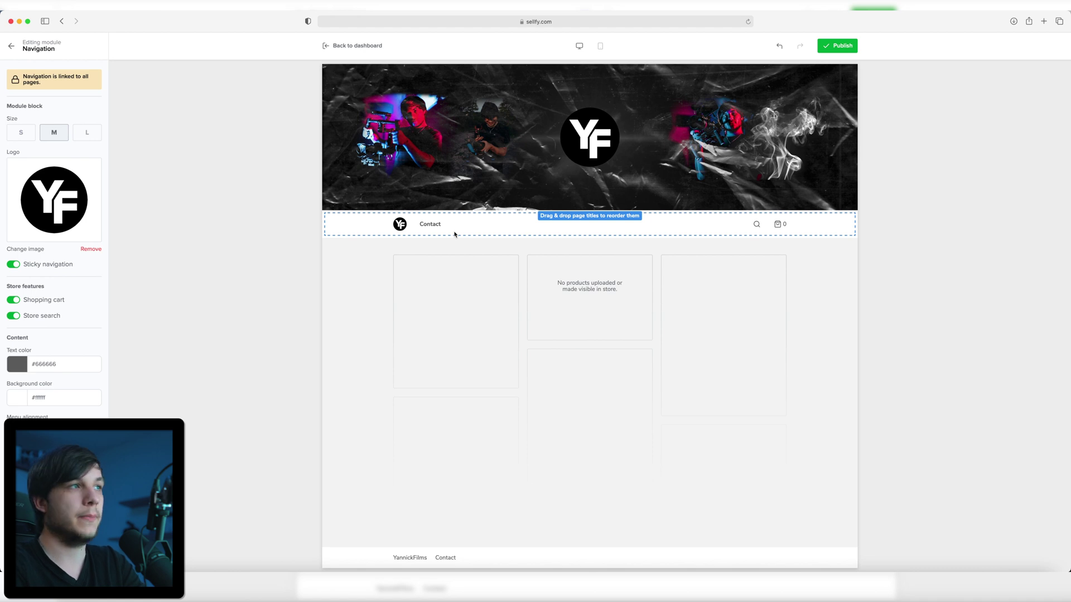
# Step: Change the Products module's products per page from 54 to 50, then return to the module list
pyautogui.click(10, 47)
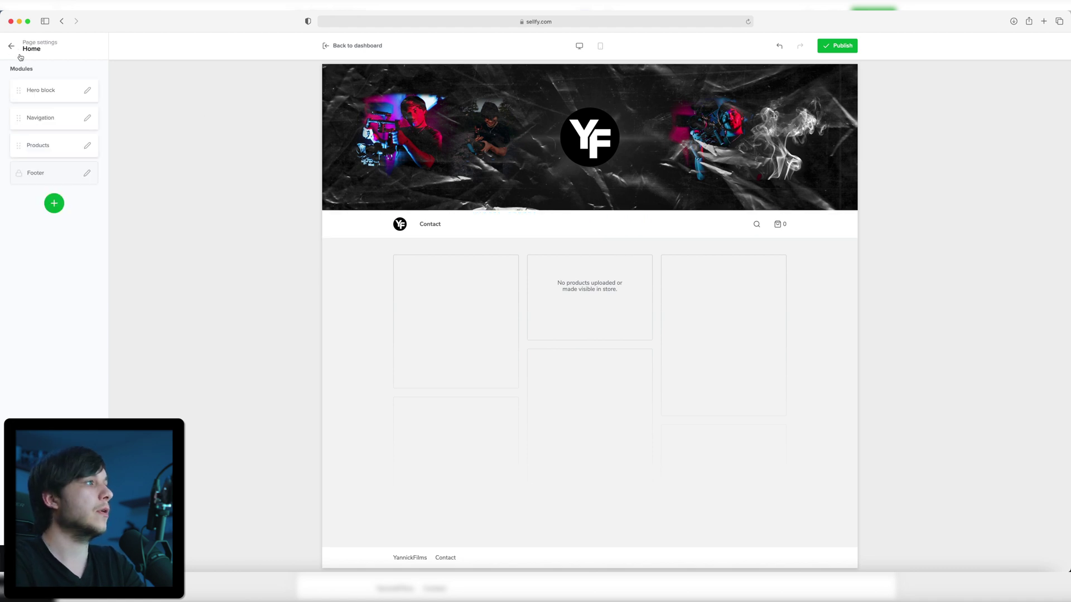
pyautogui.click(85, 149)
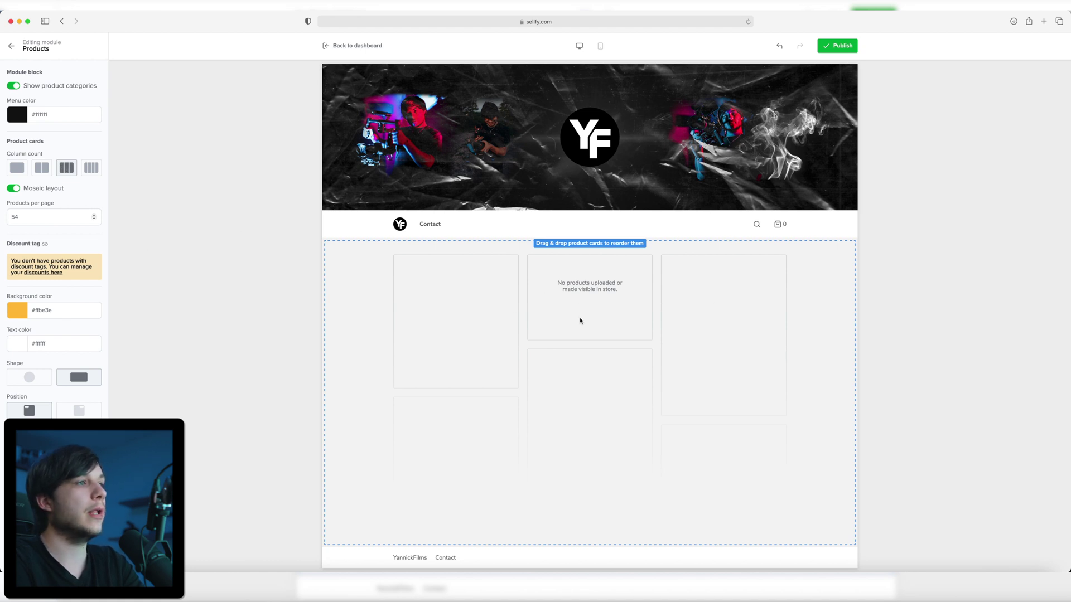
pyautogui.moveTo(56, 218); pyautogui.dragTo(8, 216)
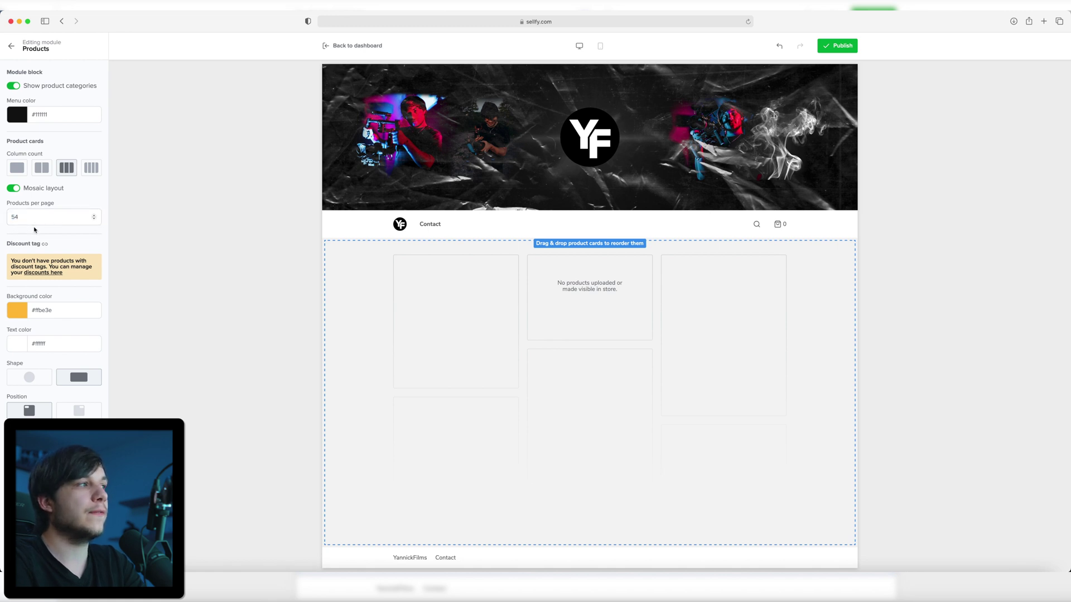
pyautogui.click(74, 217)
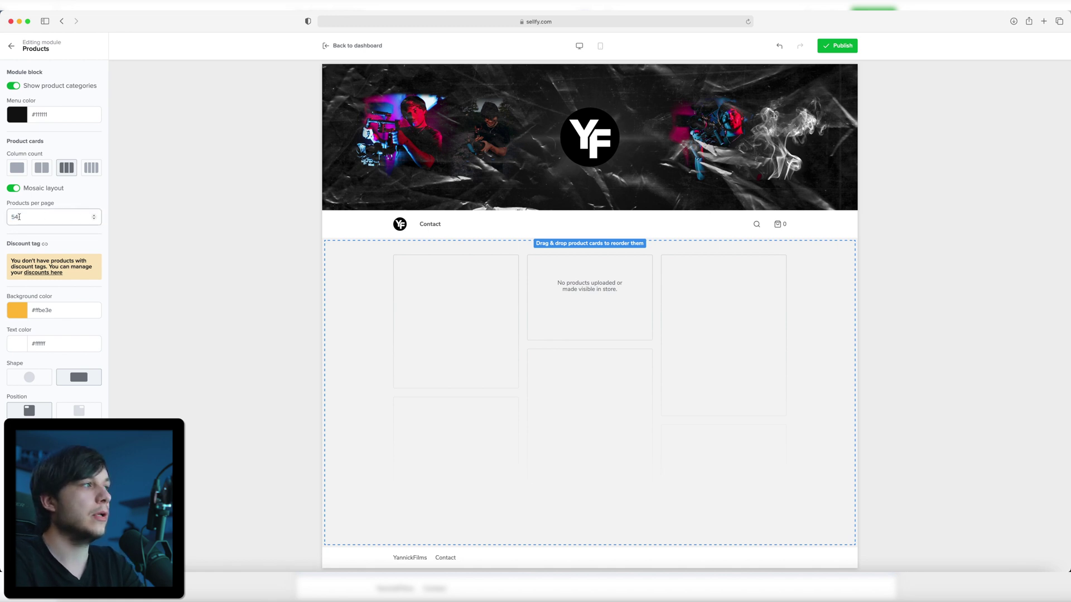
pyautogui.press('BackSpace')
pyautogui.write('0')
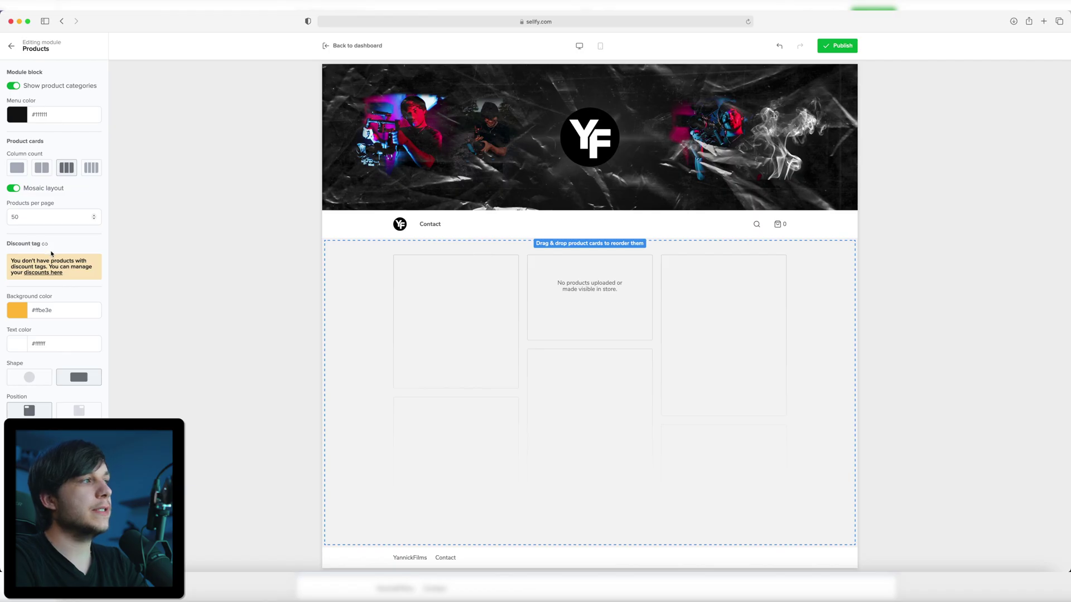
pyautogui.moveTo(37, 260); pyautogui.dragTo(82, 260)
pyautogui.click(66, 287)
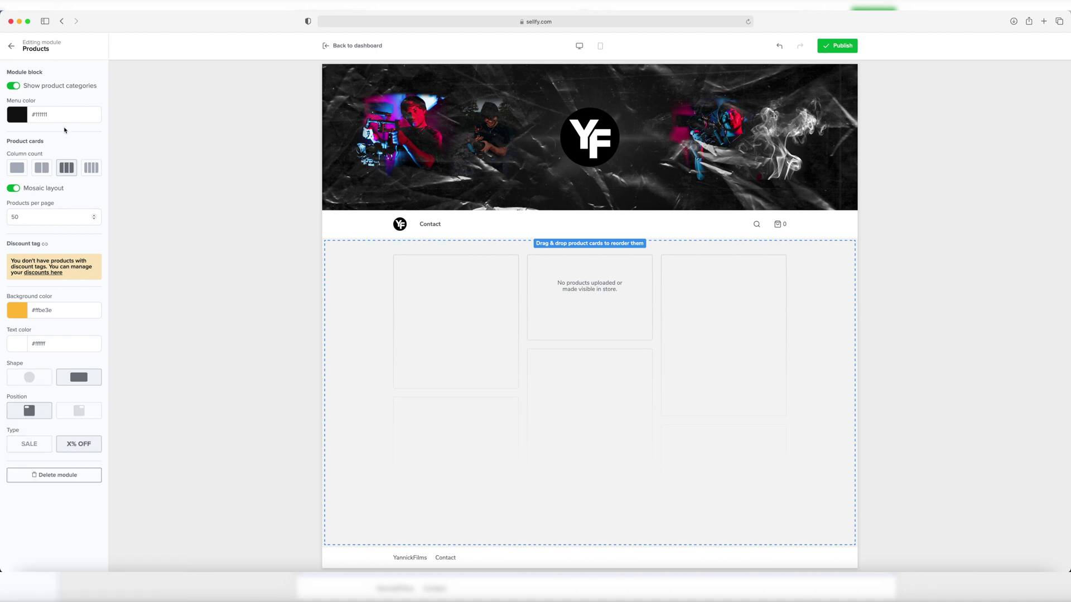
pyautogui.click(11, 46)
# Step: In the Footer settings, try sizes M and L, then keep S with the background unchanged
pyautogui.click(34, 172)
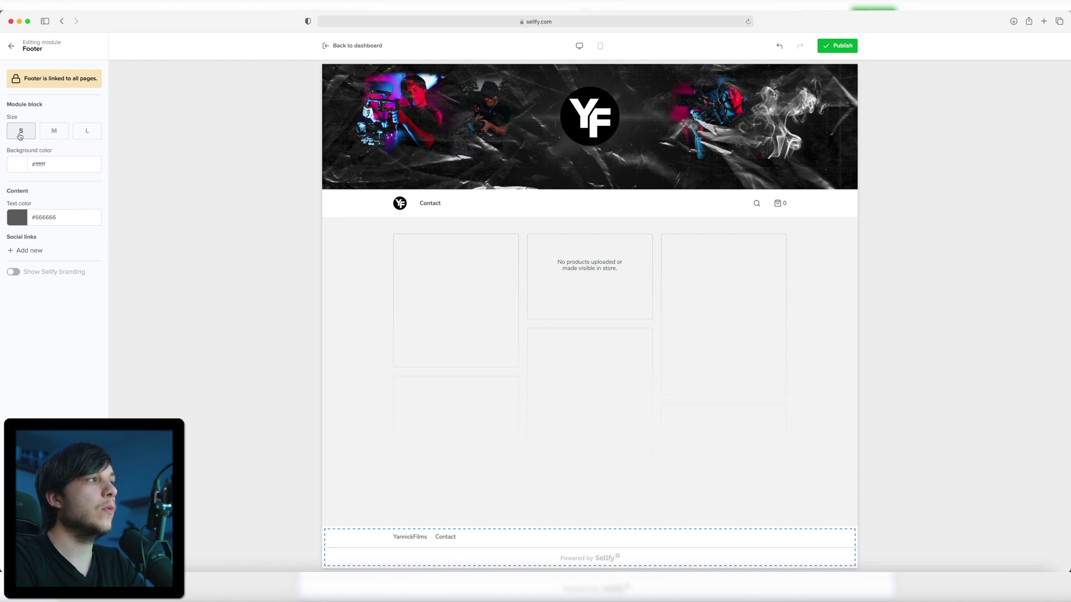
pyautogui.click(55, 133)
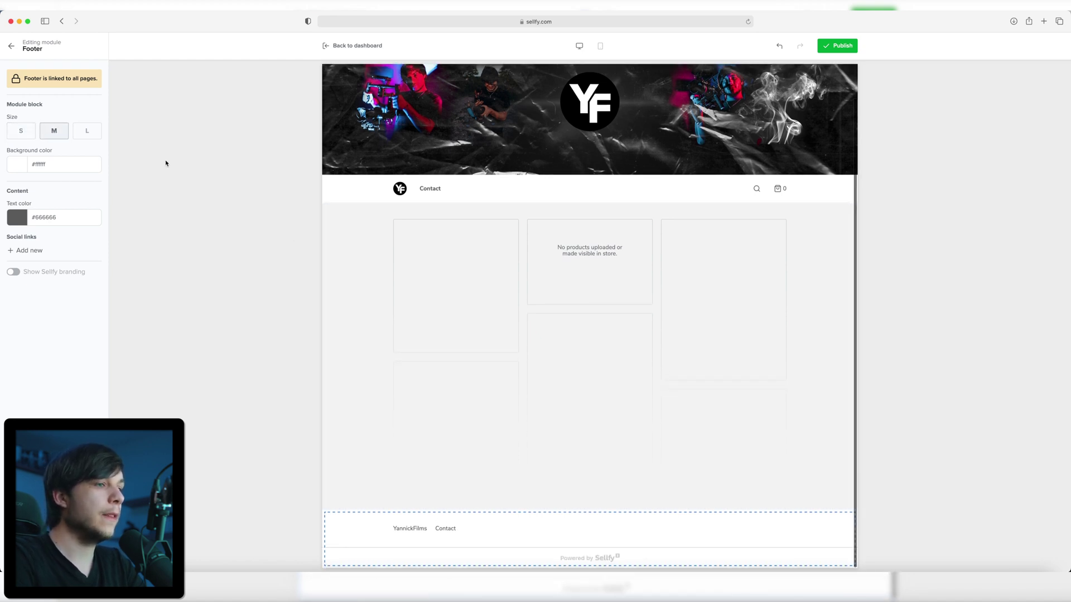
pyautogui.click(88, 131)
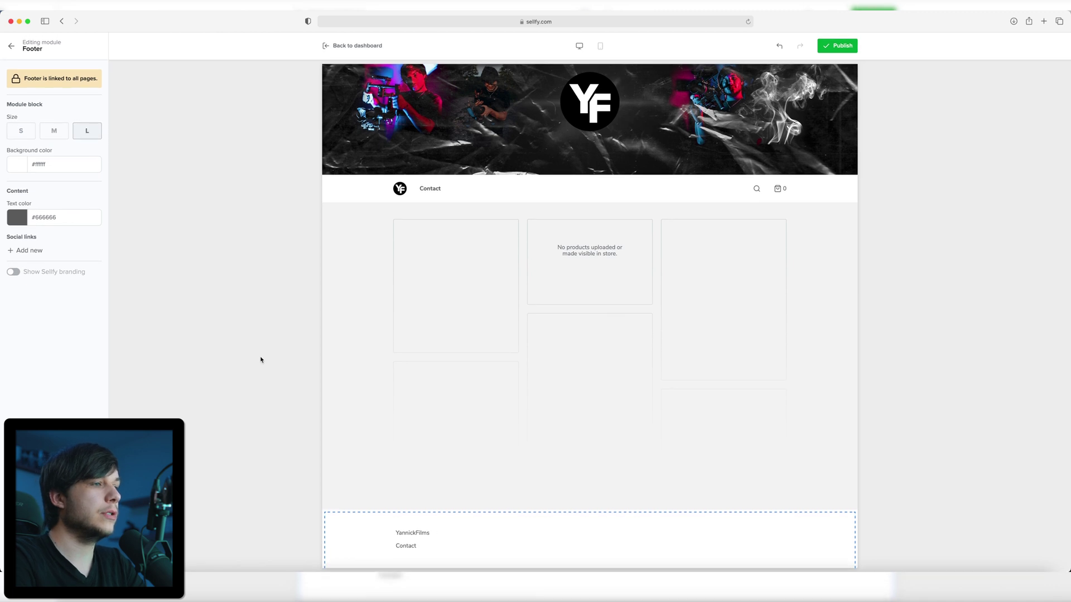
pyautogui.click(21, 130)
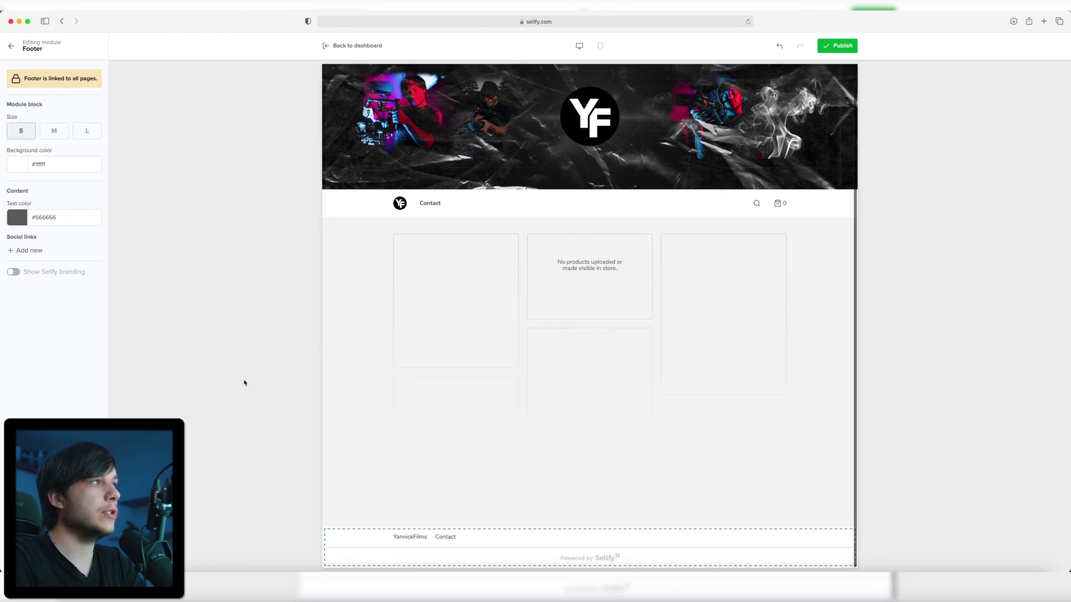
pyautogui.click(16, 164)
pyautogui.click(216, 227)
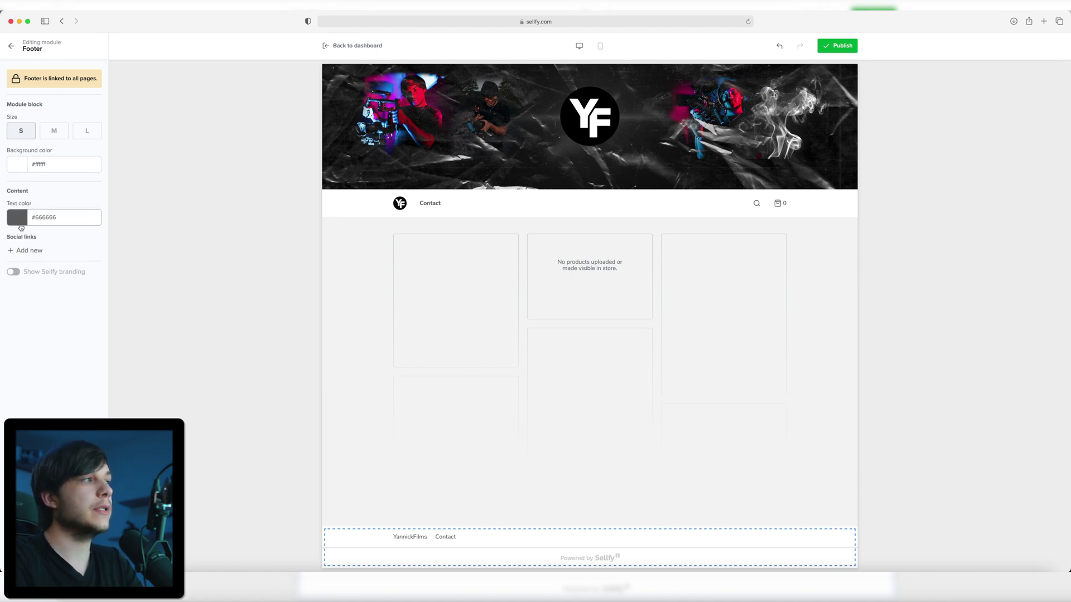
# Step: Add a YouTube social link to YouTube.com/yannickfilms in the footer
pyautogui.click(11, 251)
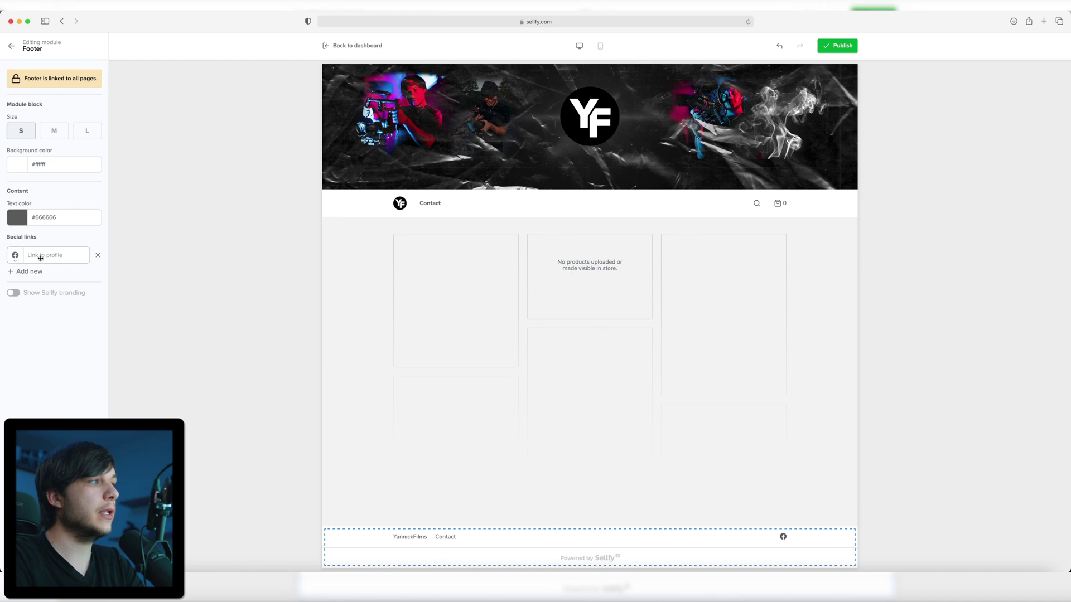
pyautogui.click(15, 256)
pyautogui.click(31, 278)
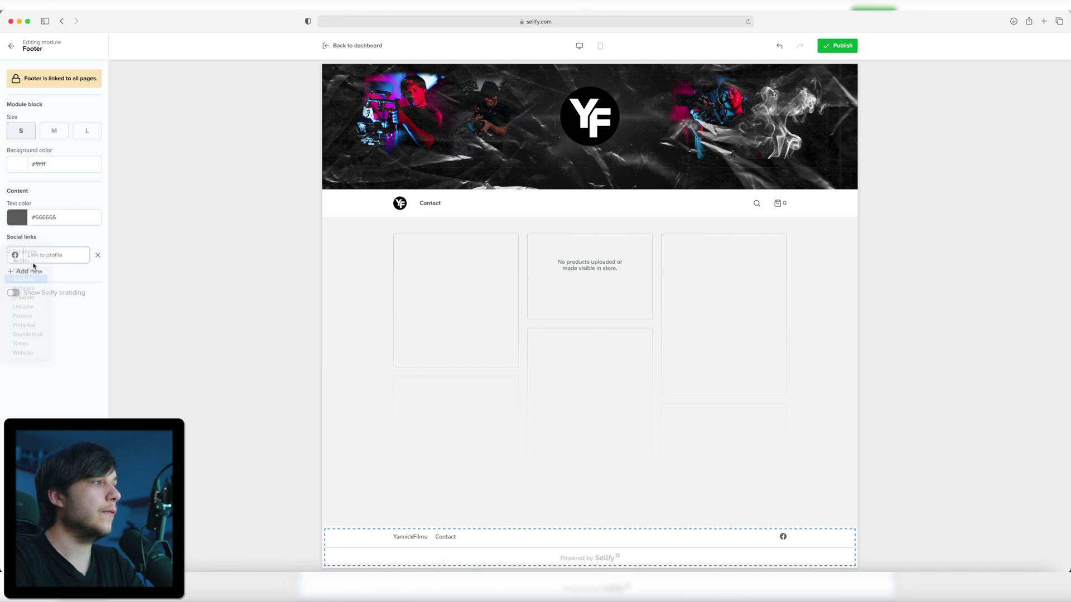
pyautogui.click(33, 258)
pyautogui.write('YouTube.com')
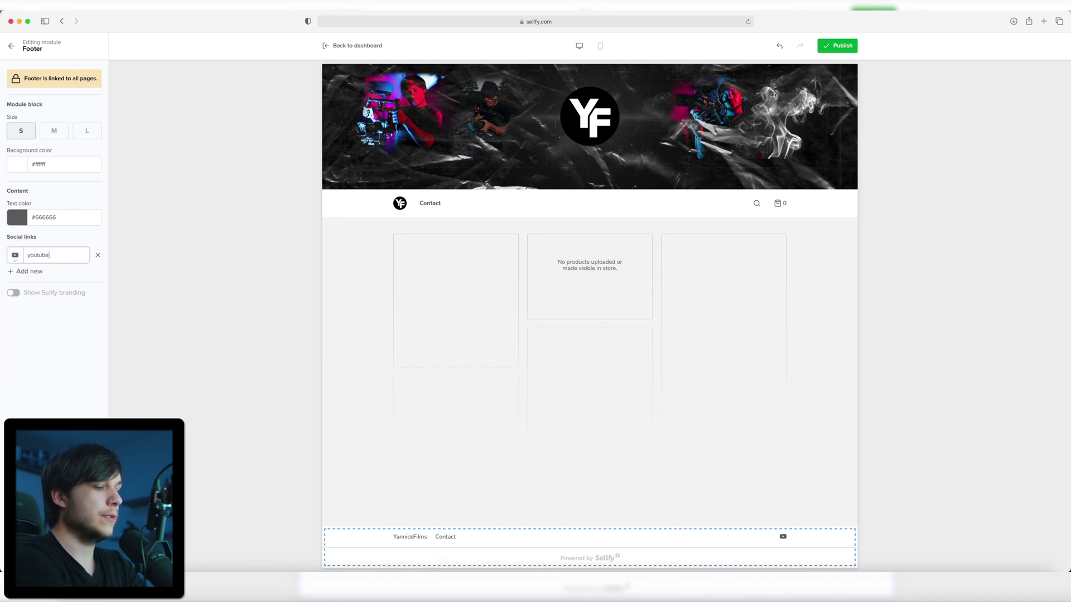
pyautogui.write('/yannickfilms')
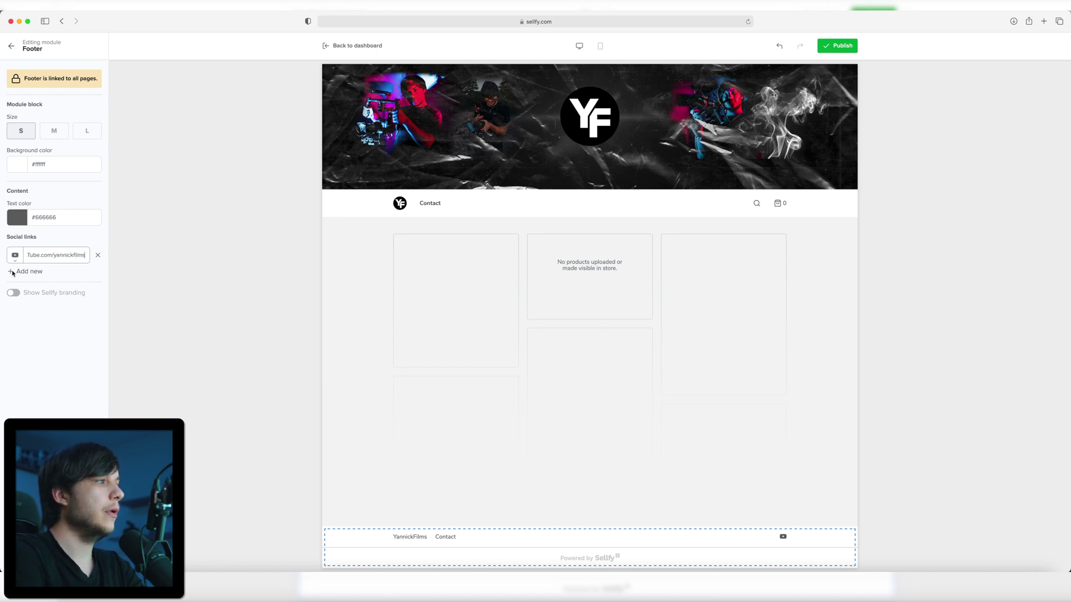
# Step: Add an Instagram link (Instagram.com/yannickfilms) and a website link (yannickfilms.de)
pyautogui.click(17, 272)
pyautogui.click(15, 276)
pyautogui.click(20, 291)
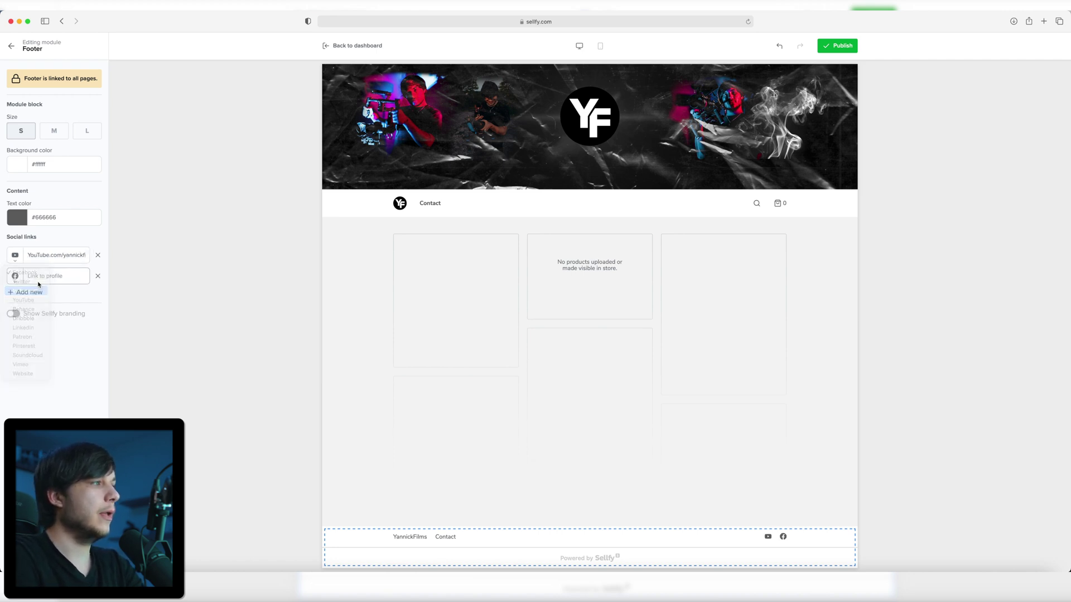
pyautogui.click(36, 279)
pyautogui.write('I')
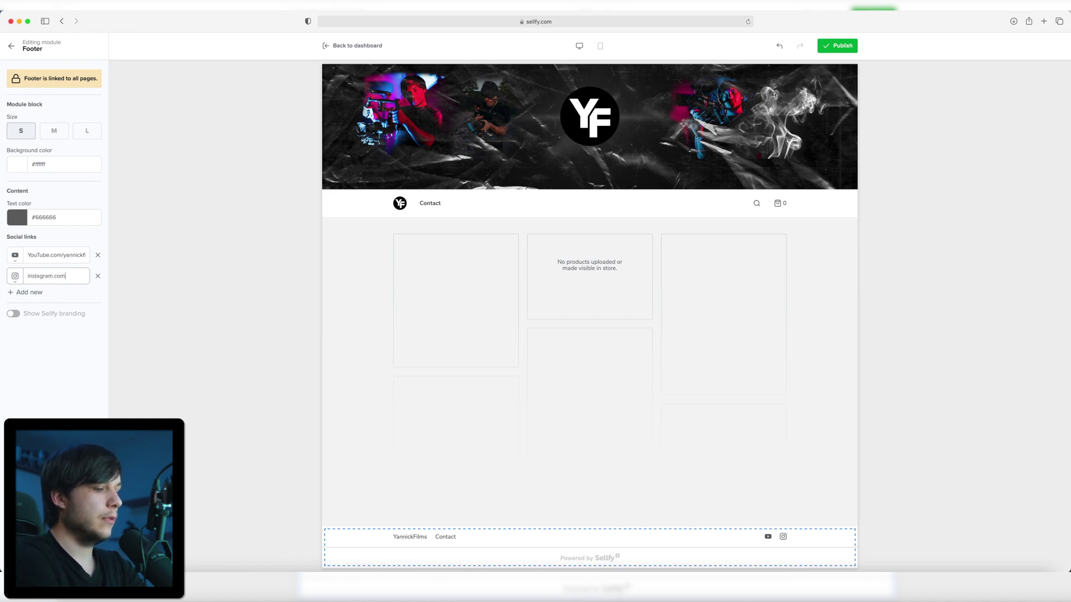
pyautogui.write('nstagram.com/yannickfilms')
pyautogui.press('super+a')
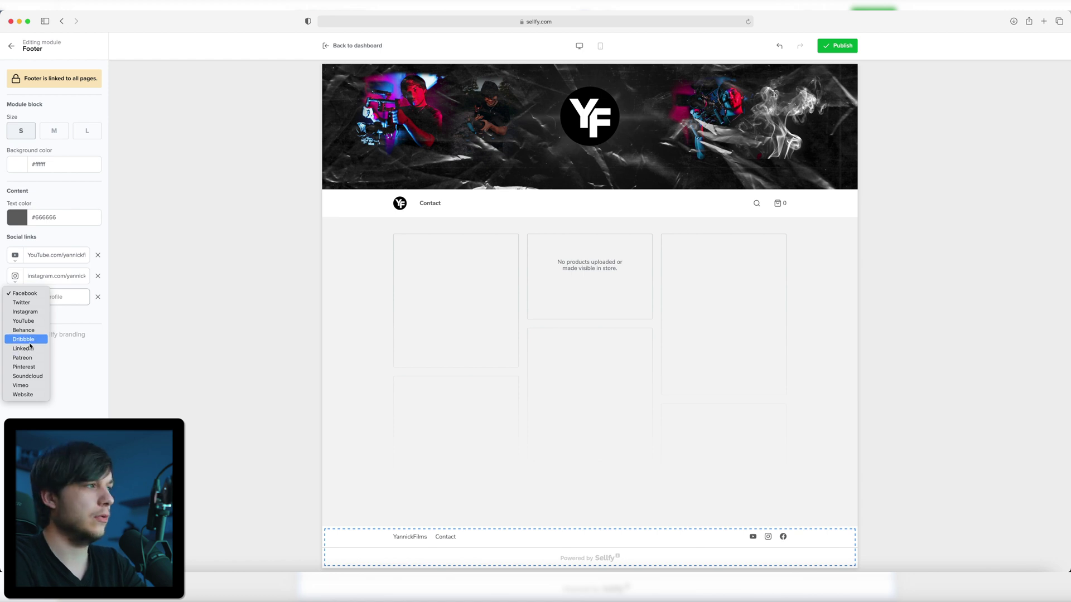
pyautogui.click(25, 394)
pyautogui.write('yannickfilms.de')
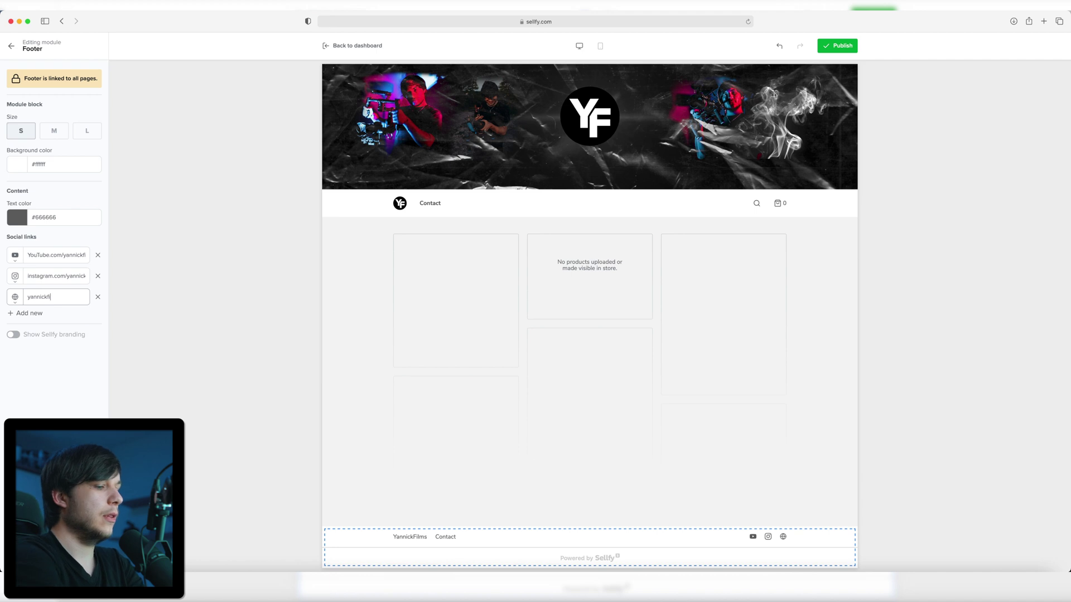
# Step: Add a LinkedIn link to linkedin.com/yannickfilms, then delete it again
pyautogui.click(11, 314)
pyautogui.click(16, 318)
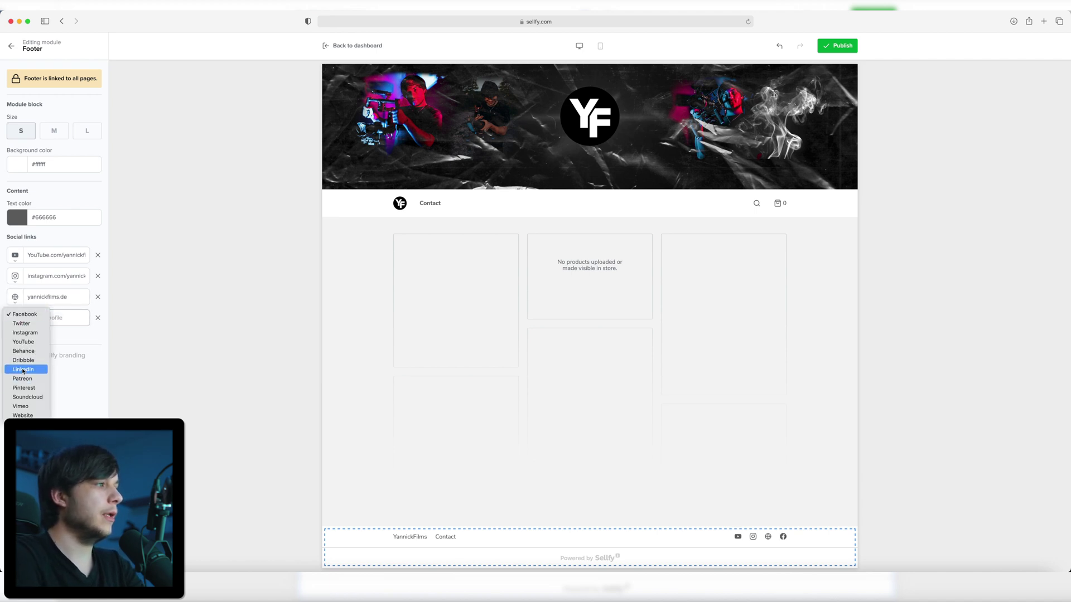
pyautogui.click(23, 369)
pyautogui.click(41, 319)
pyautogui.write('linkedi')
pyautogui.write('n.com/yannickfilms')
pyautogui.press('super+a')
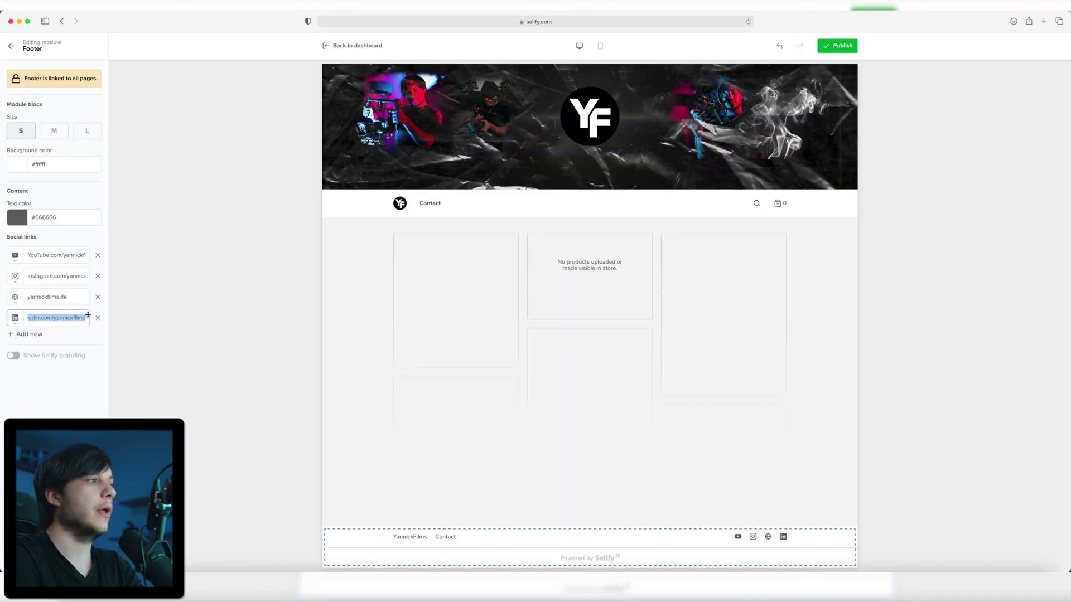
pyautogui.click(98, 317)
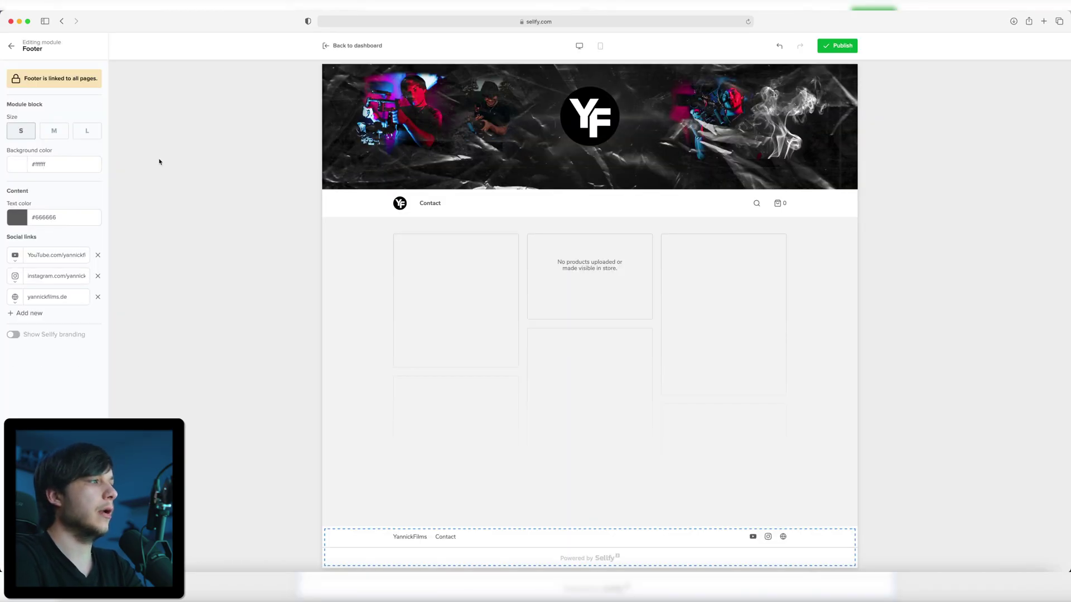
# Step: Open the Contact page settings and toggle its visibility off and back on
pyautogui.click(11, 46)
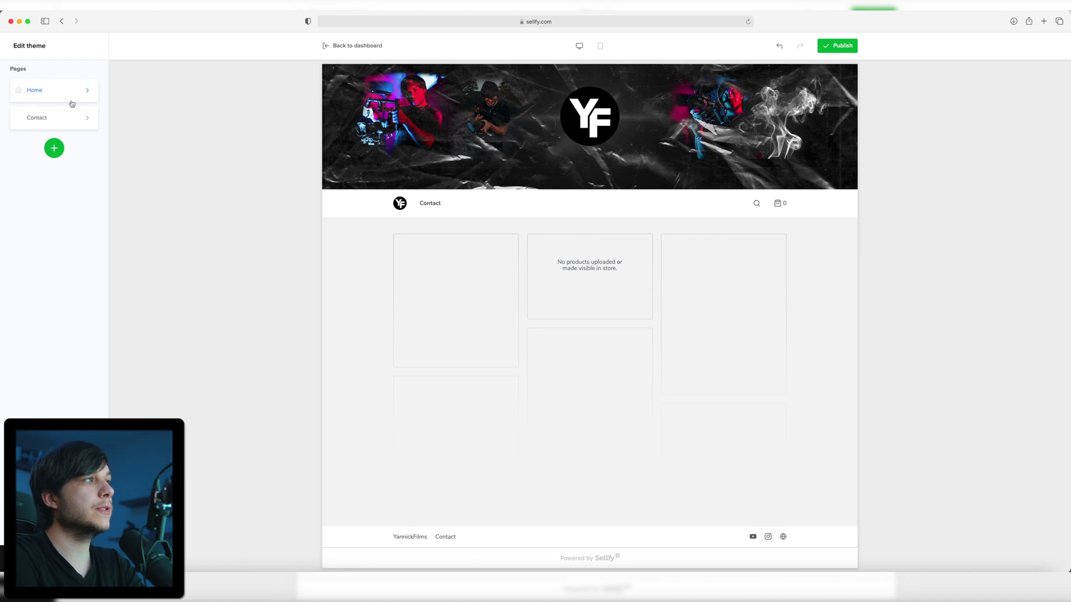
pyautogui.click(88, 119)
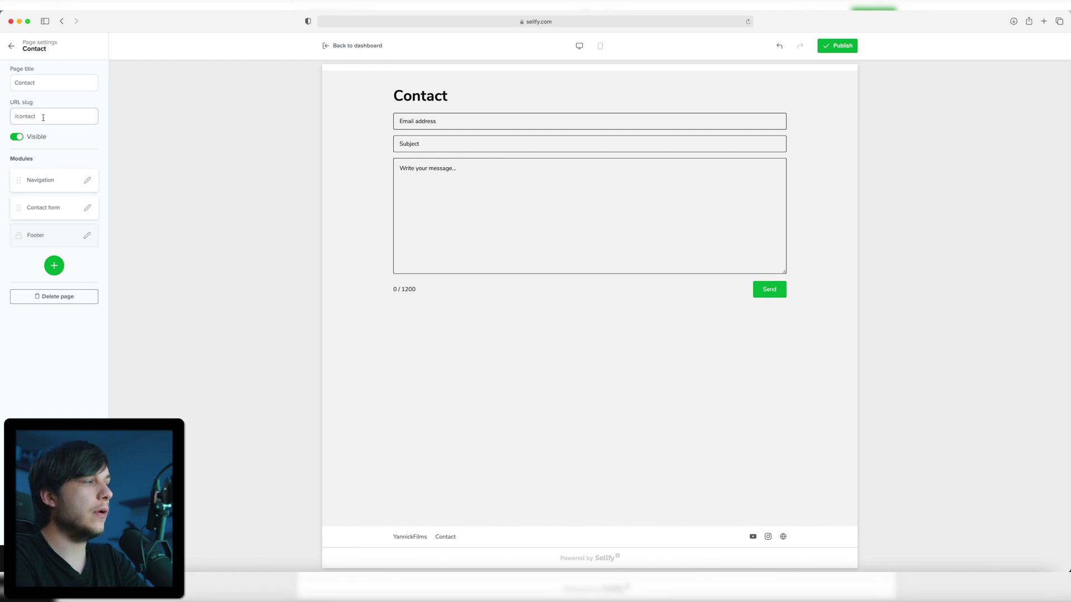
pyautogui.click(18, 140)
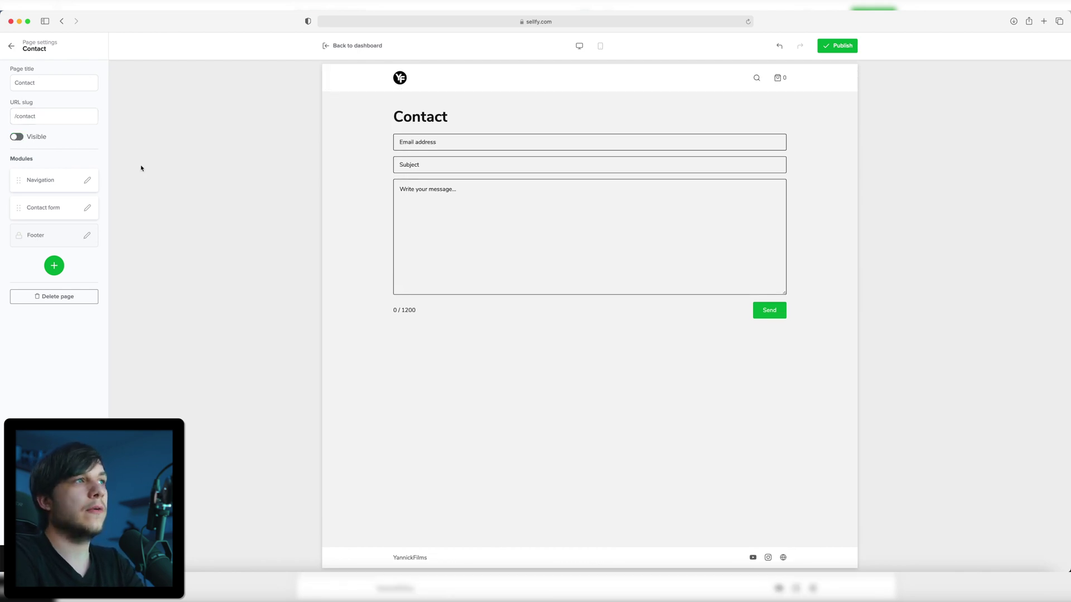
pyautogui.click(16, 141)
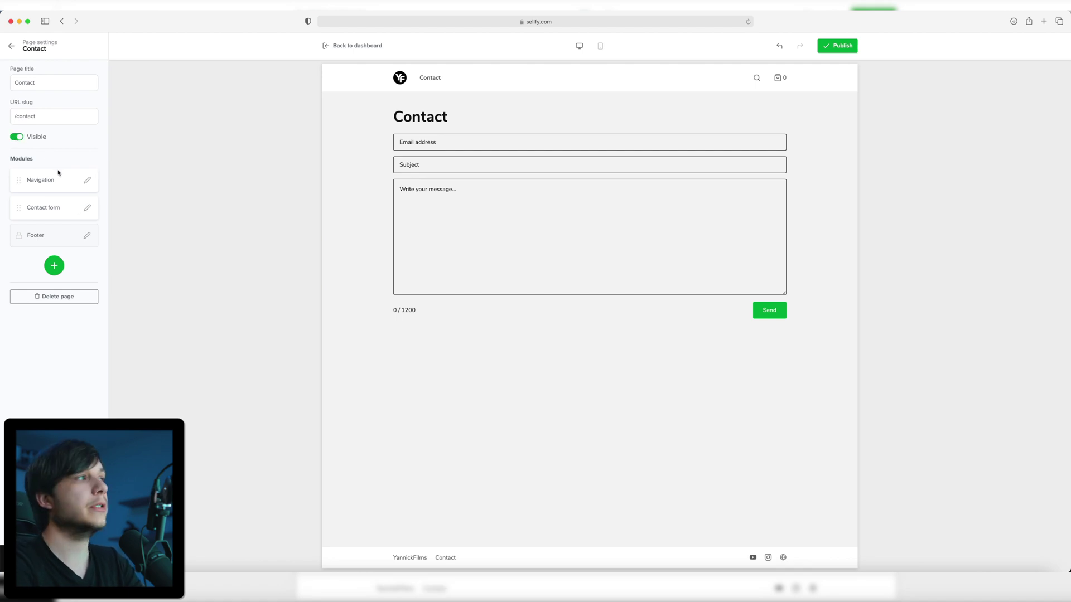
pyautogui.click(87, 179)
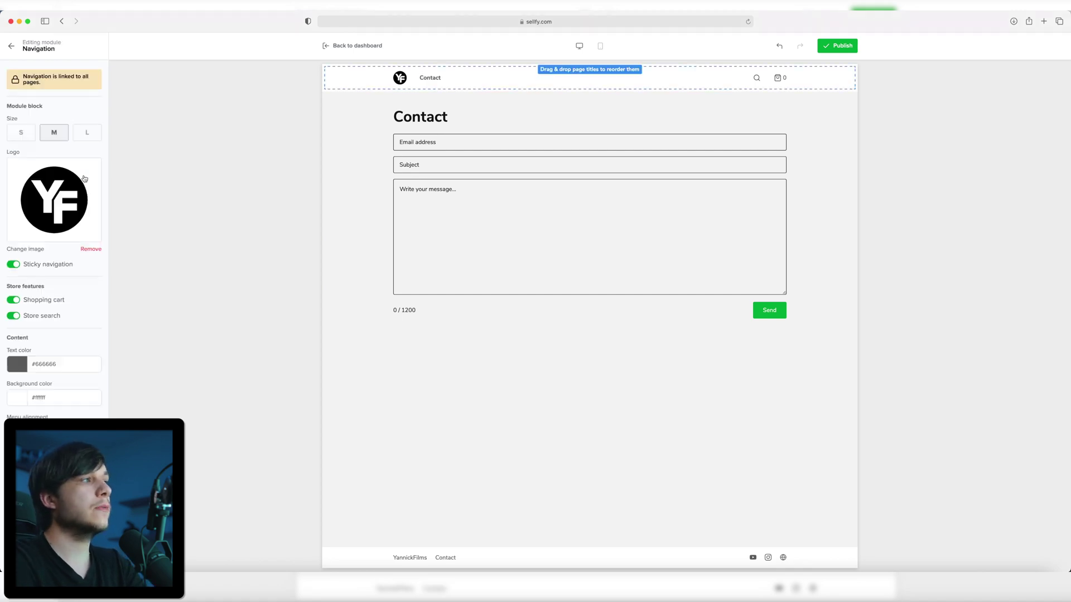
pyautogui.click(10, 44)
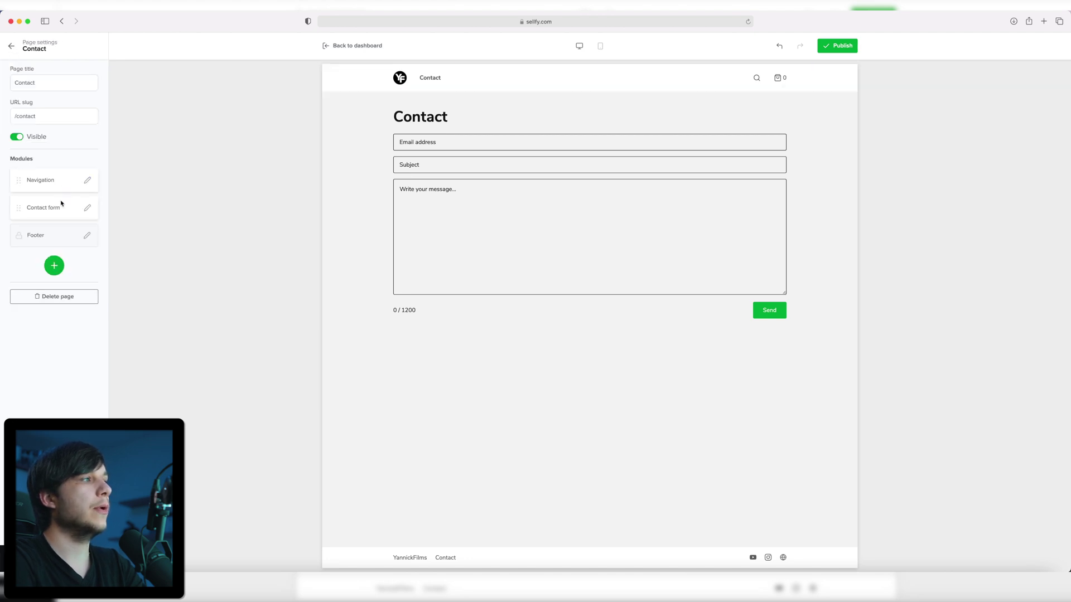
# Step: Set the Contact form module to large, full width after trying small and medium
pyautogui.click(88, 208)
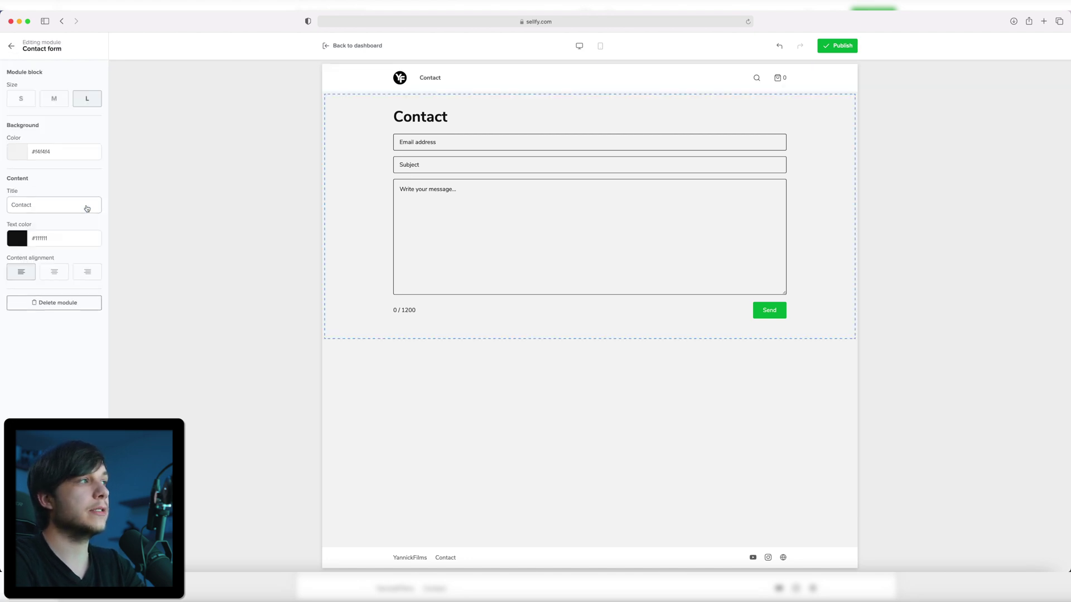
pyautogui.click(58, 101)
pyautogui.click(21, 101)
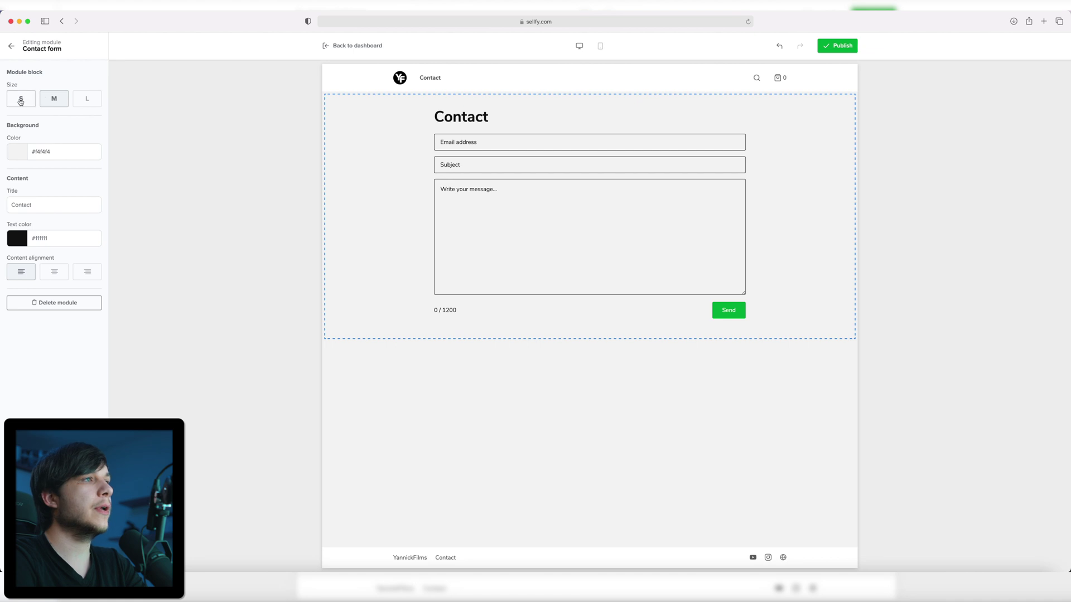
pyautogui.click(55, 100)
pyautogui.click(88, 100)
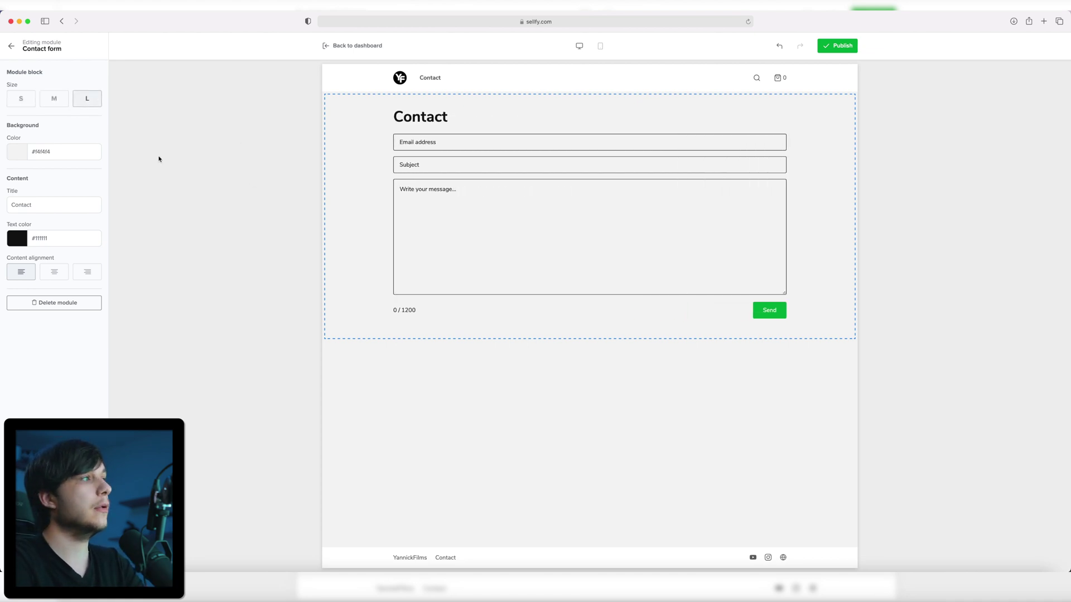
# Step: Keep the form title as 'Contact' and right-align the heading
pyautogui.click(29, 205)
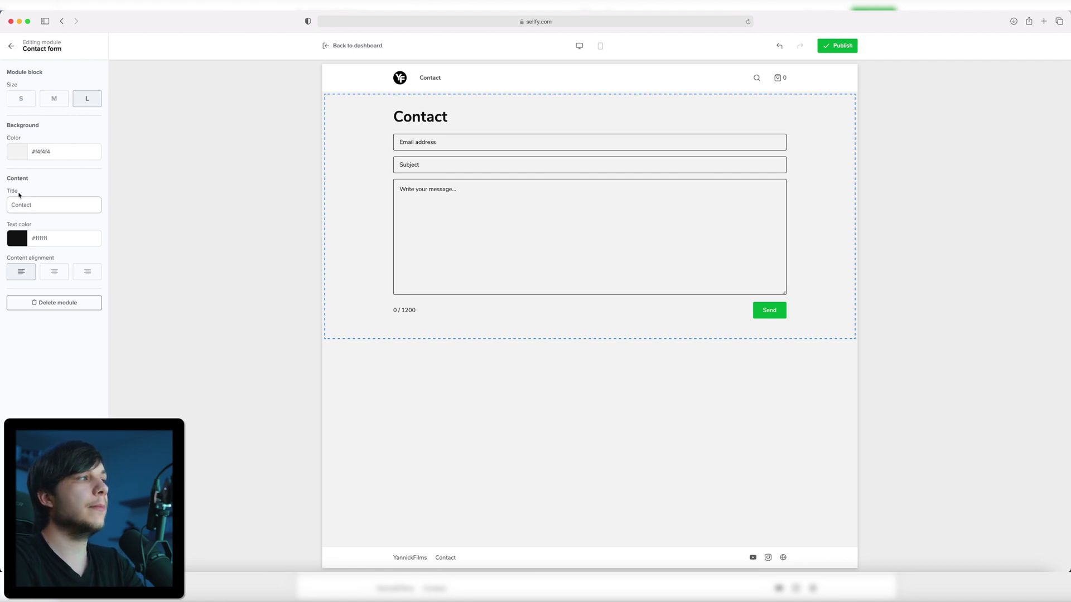
pyautogui.press('super+a')
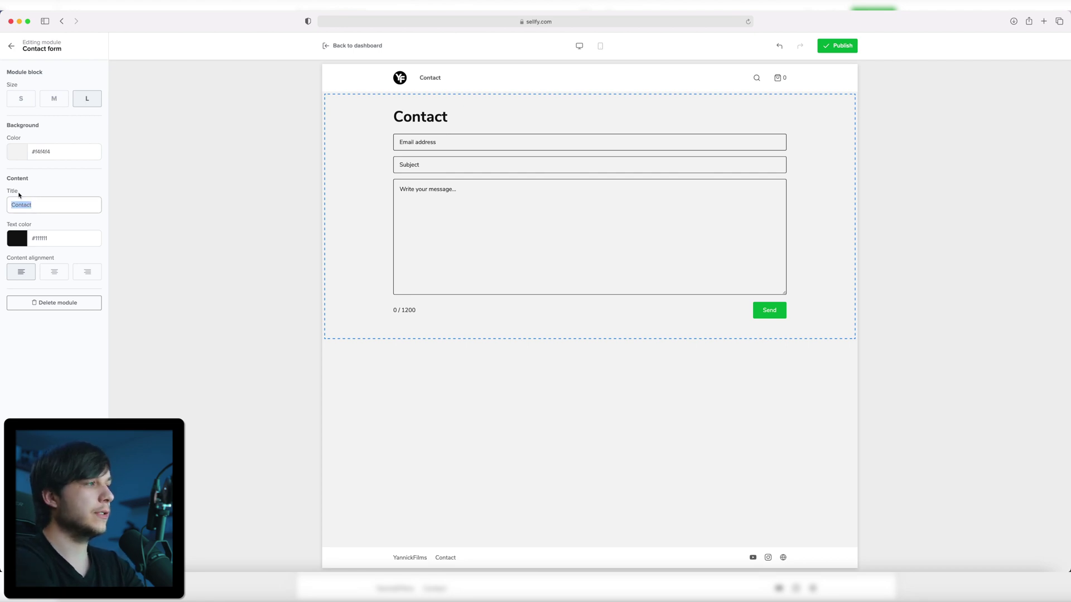
pyautogui.write('Get in c')
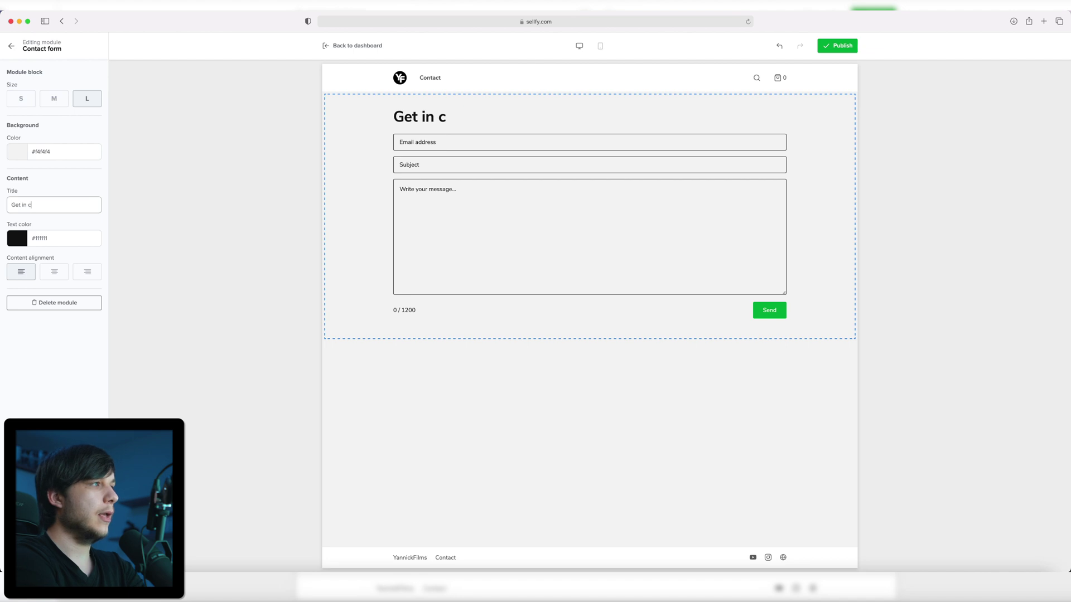
pyautogui.write('ontact with me')
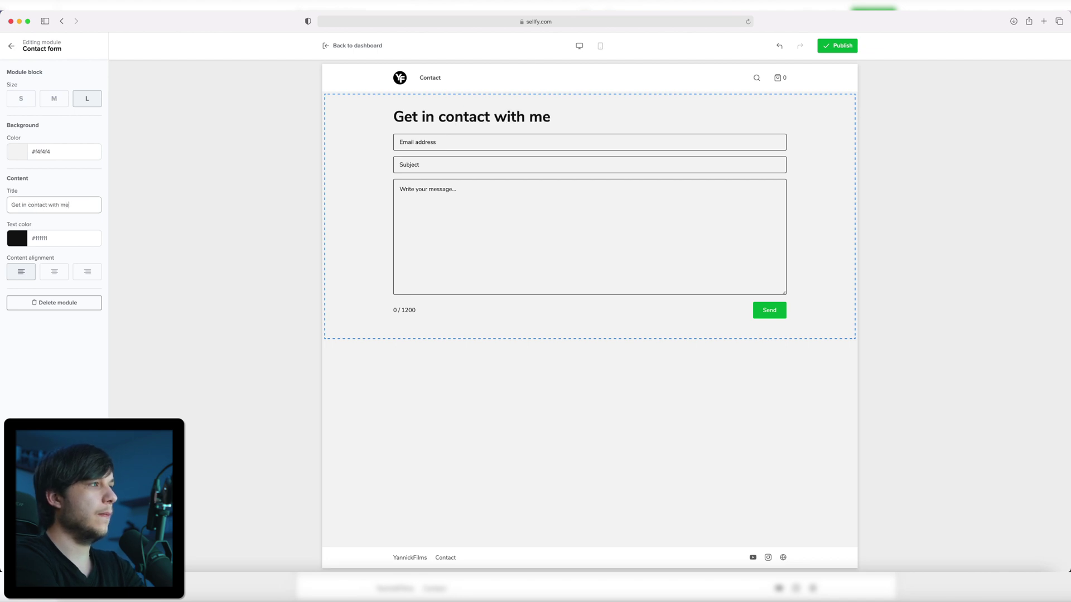
pyautogui.press('super+a')
pyautogui.write('Co')
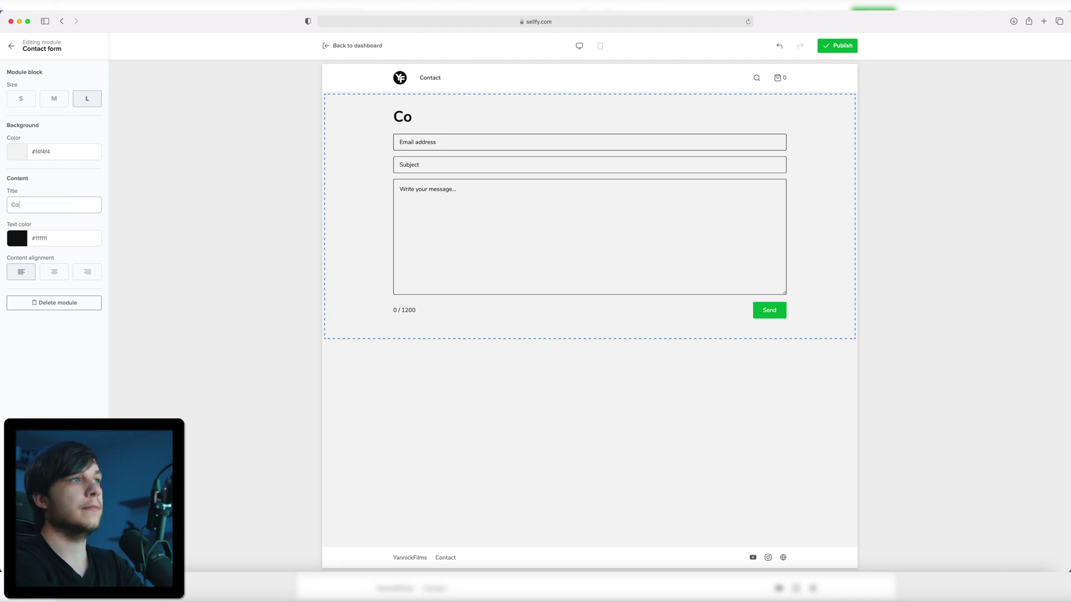
pyautogui.write('ntact')
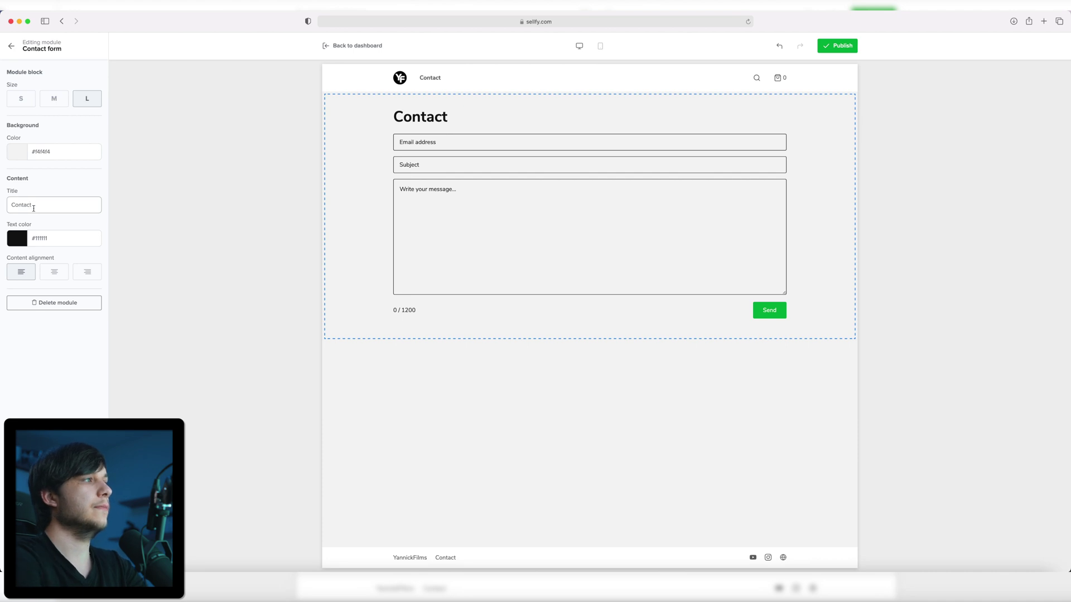
pyautogui.click(54, 272)
pyautogui.click(87, 272)
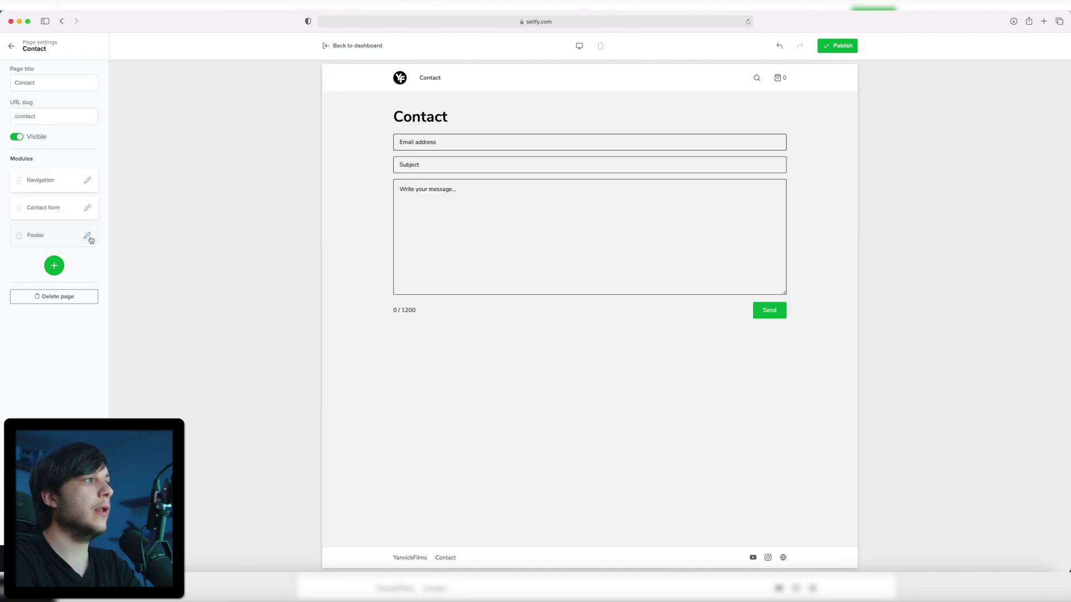
# Step: Review the Contact page footer, publish the store theme, and return to the dashboard
pyautogui.click(88, 237)
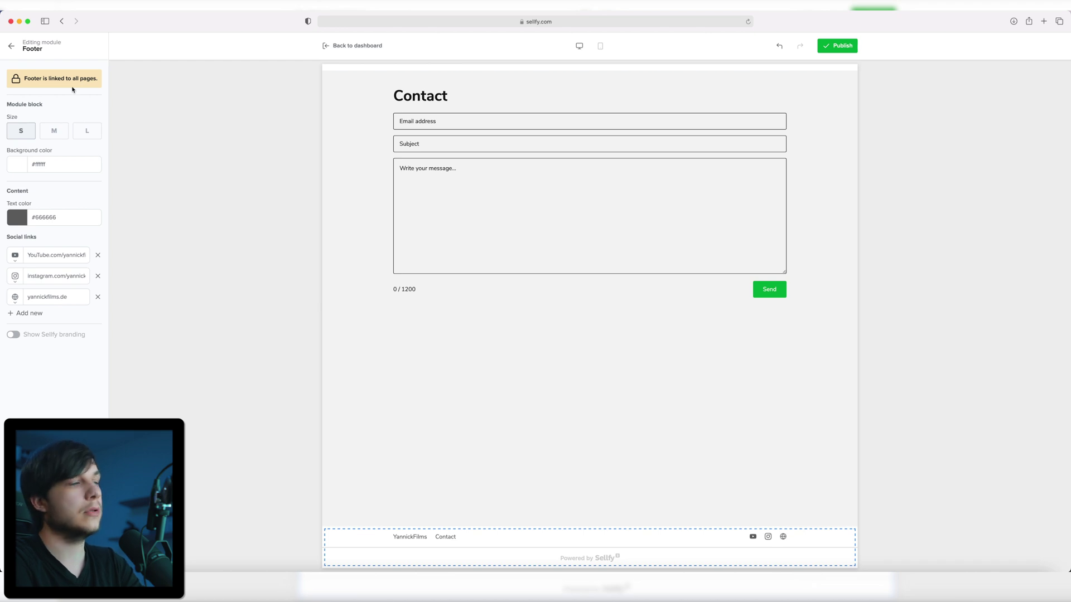
pyautogui.click(11, 47)
pyautogui.click(11, 48)
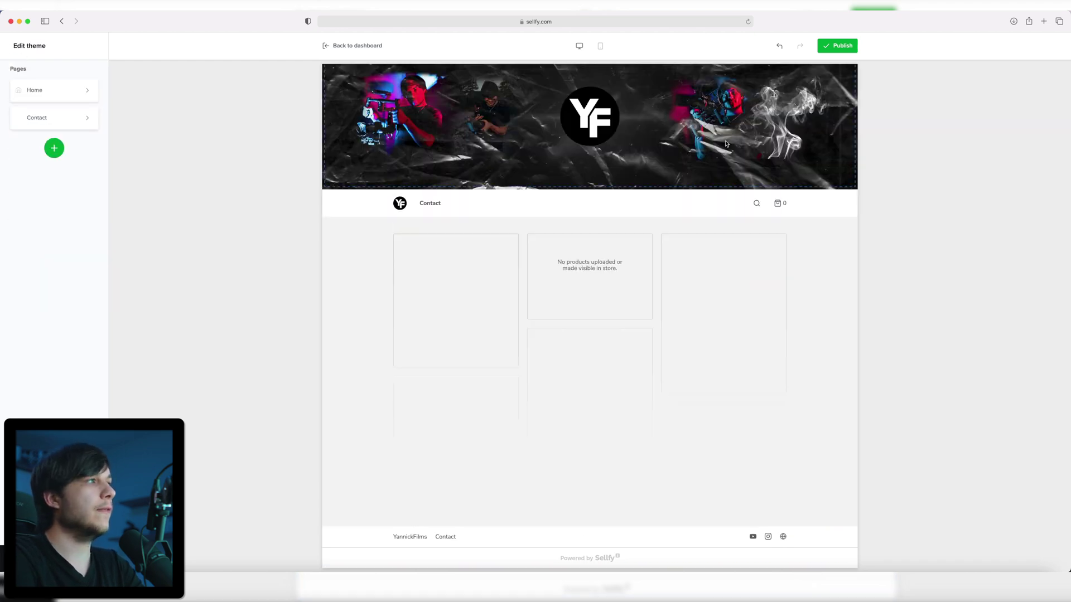
pyautogui.click(830, 50)
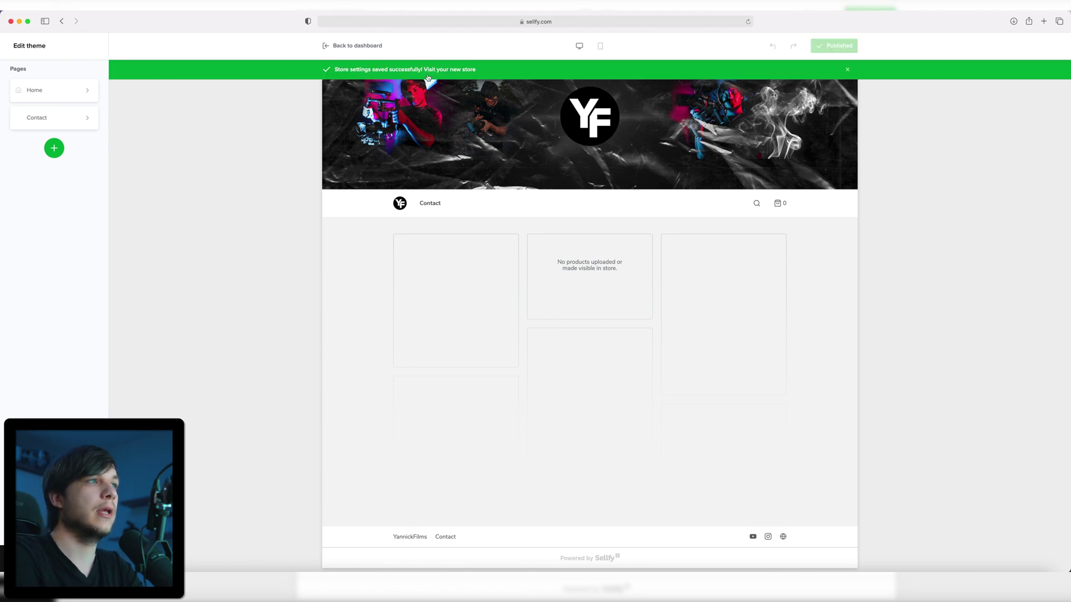
pyautogui.click(336, 48)
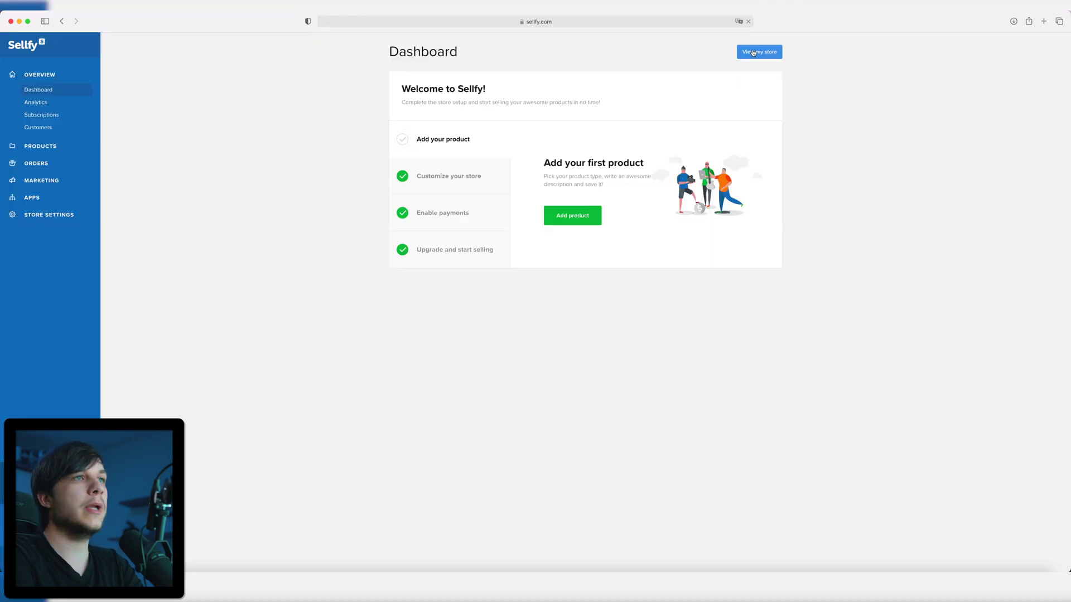
# Step: Open the live published store in a new tab from the dashboard's store link
pyautogui.click(752, 51)
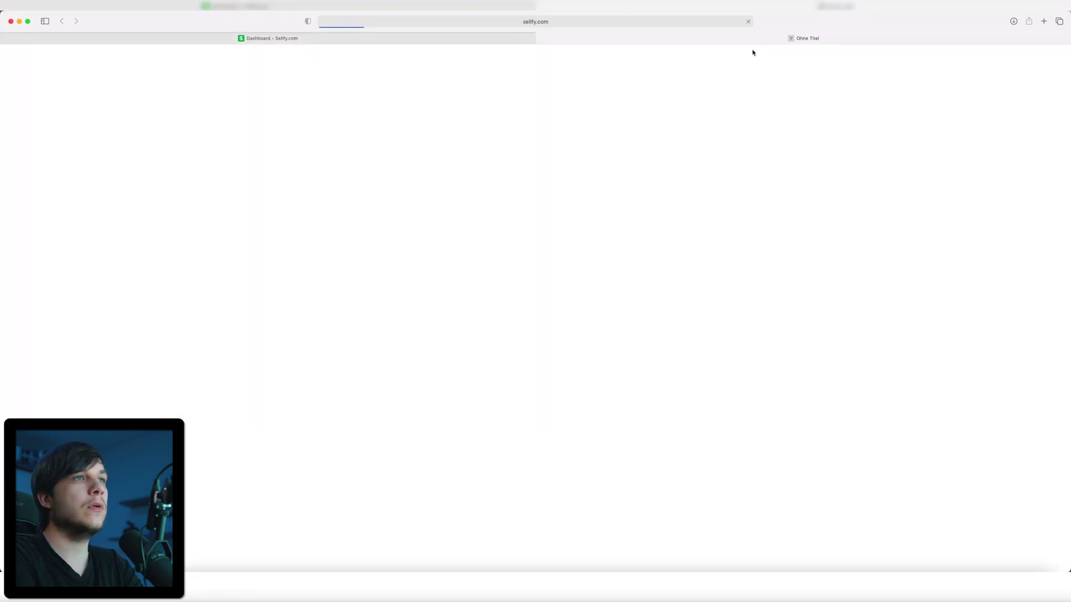